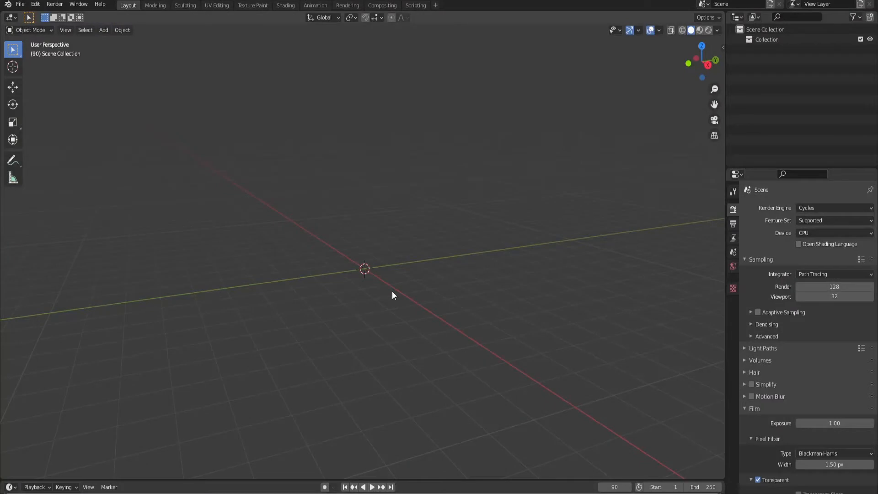
# Add a cube and flatten it along Z to a scale of about 0.329.
pyautogui.moveTo(392, 290); pyautogui.dragTo(343, 322, button='middle')
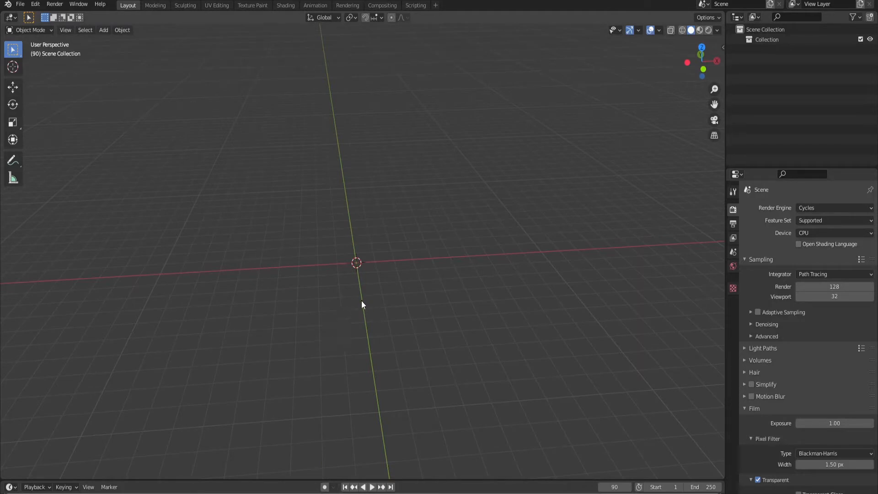
pyautogui.moveTo(351, 307); pyautogui.dragTo(422, 309, button='middle')
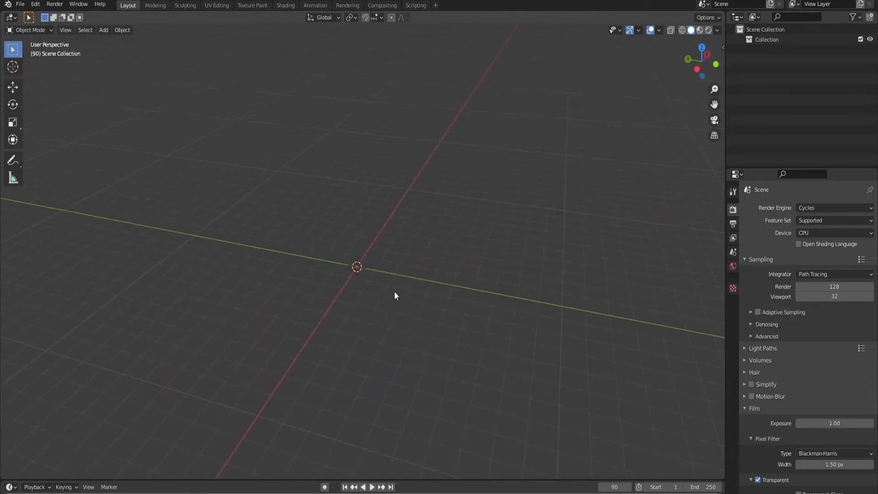
pyautogui.hotkey('shift', 'a')
pyautogui.moveTo(385, 275)
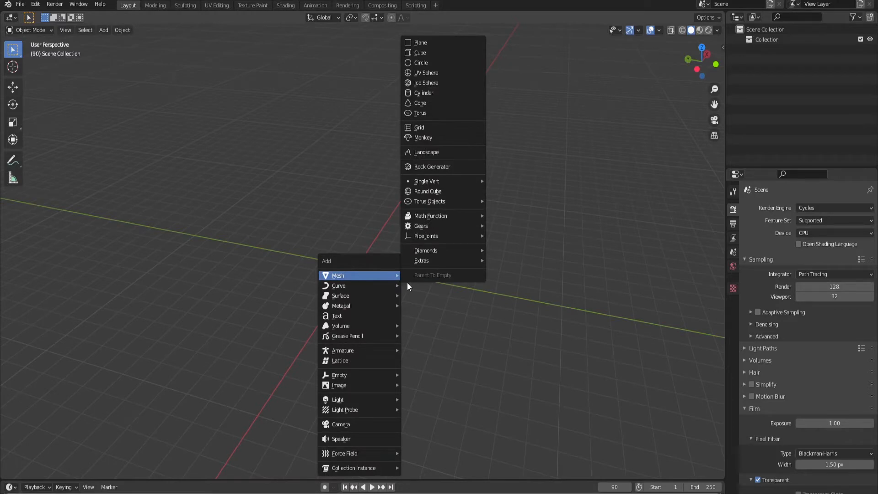
pyautogui.click(414, 52)
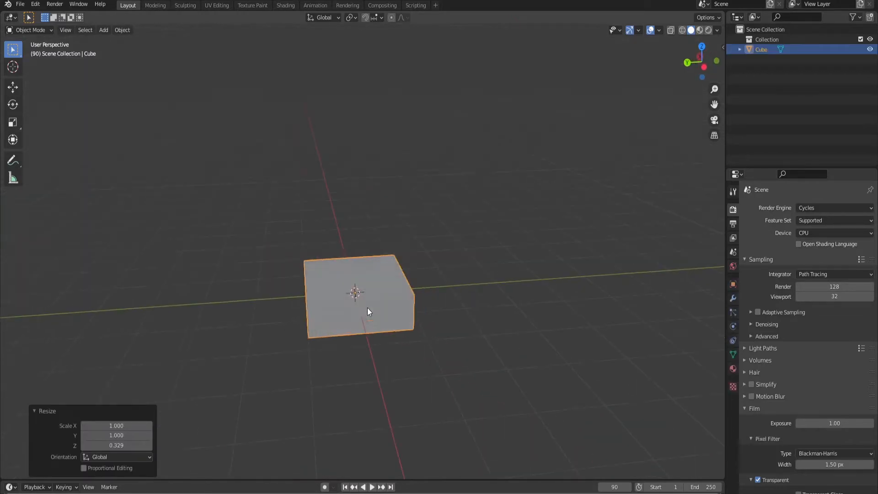
# Subdivide the cube's upper face with 100 cuts and return to Object Mode.
pyautogui.press('Tab')
pyautogui.press('3')
pyautogui.click(361, 286)
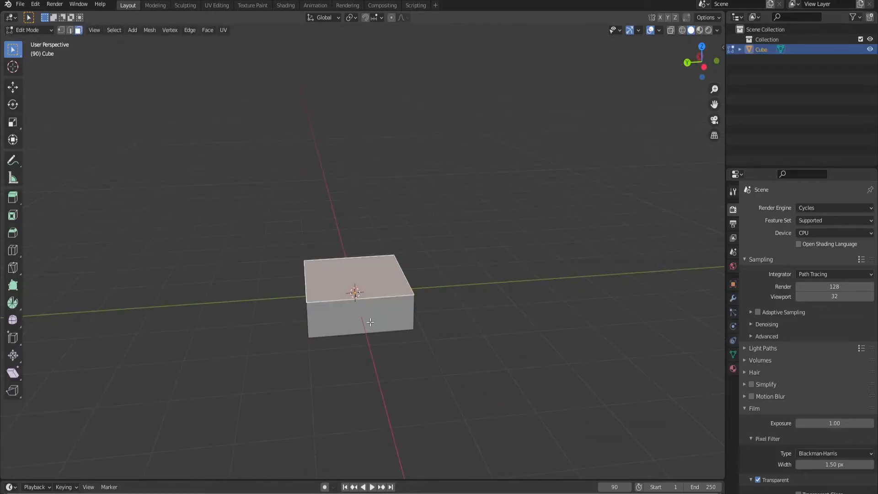
pyautogui.rightClick(346, 280)
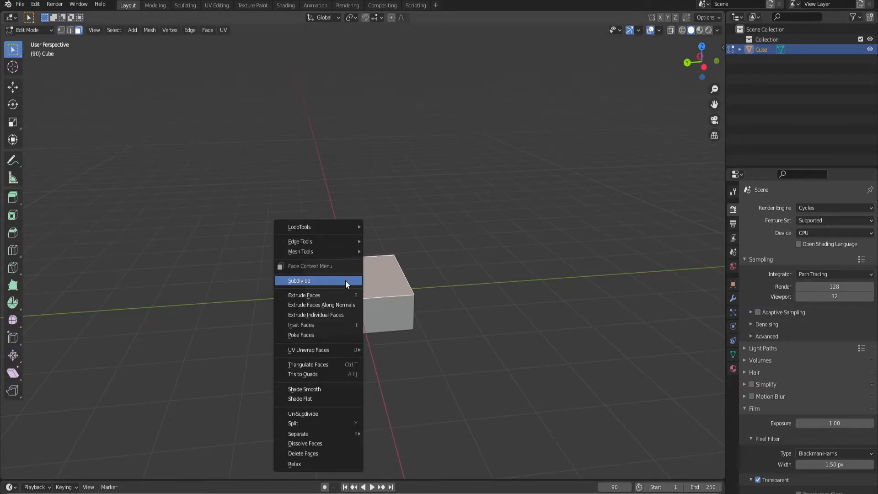
pyautogui.click(345, 281)
pyautogui.click(132, 402)
pyautogui.write('100')
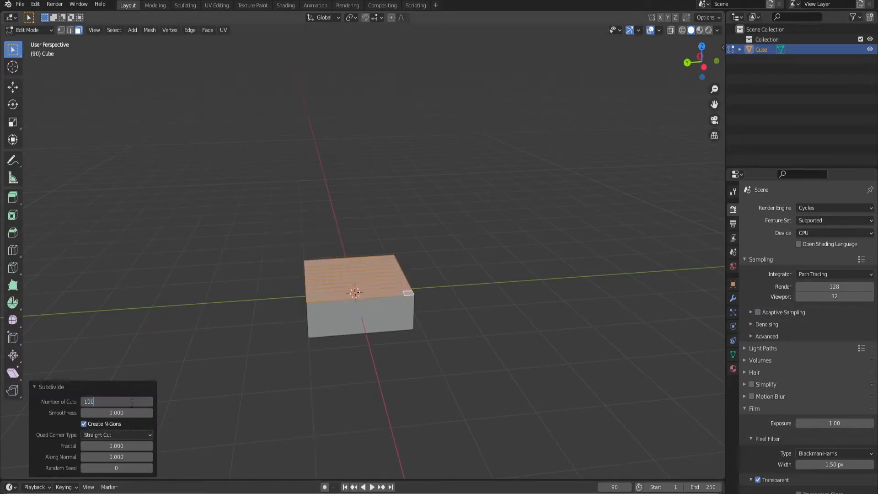
pyautogui.press('Return')
pyautogui.press('Tab')
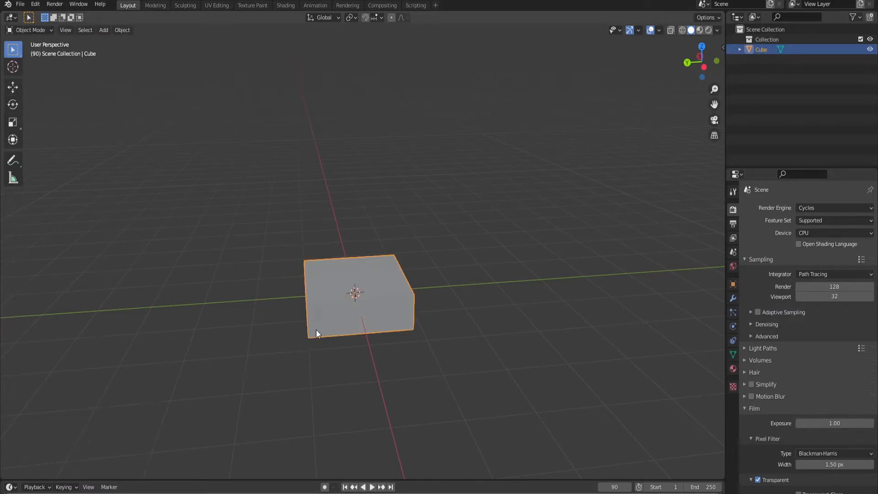
# Add a Displace modifier to the cube.
pyautogui.scroll(5, 355, 340)
pyautogui.scroll(-5, 355, 340)
pyautogui.moveTo(391, 365); pyautogui.dragTo(531, 320, button='middle')
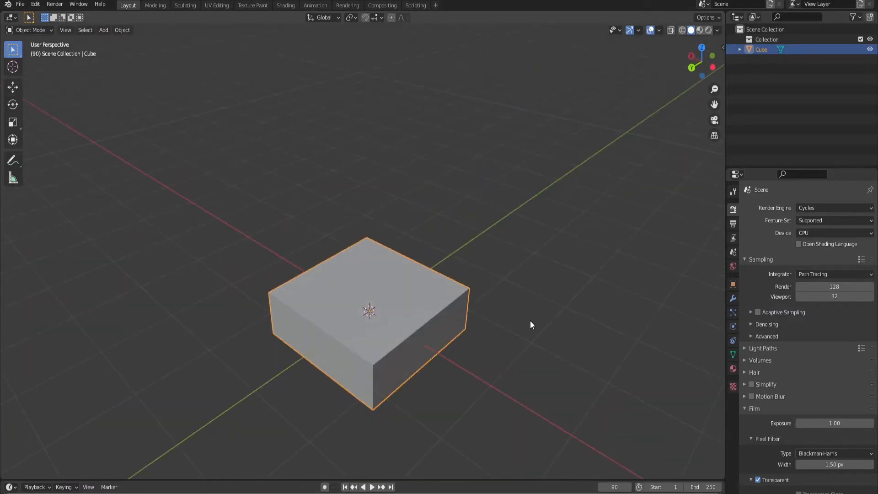
pyautogui.click(733, 299)
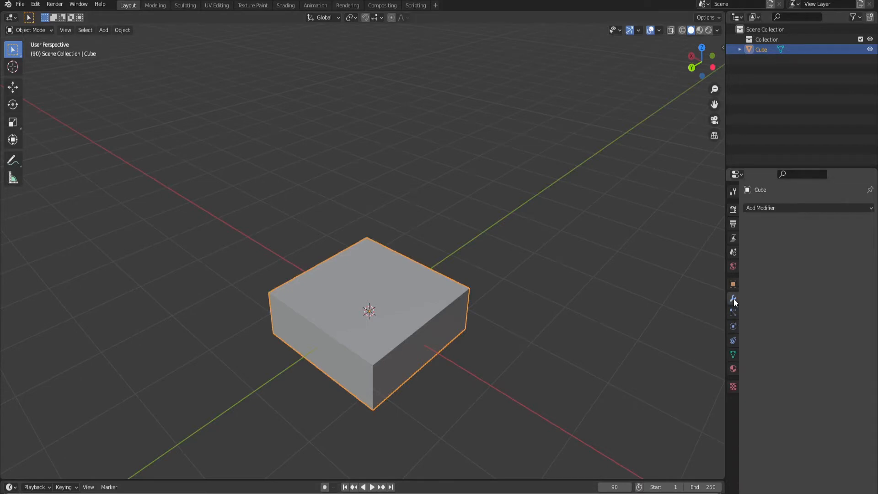
pyautogui.click(758, 209)
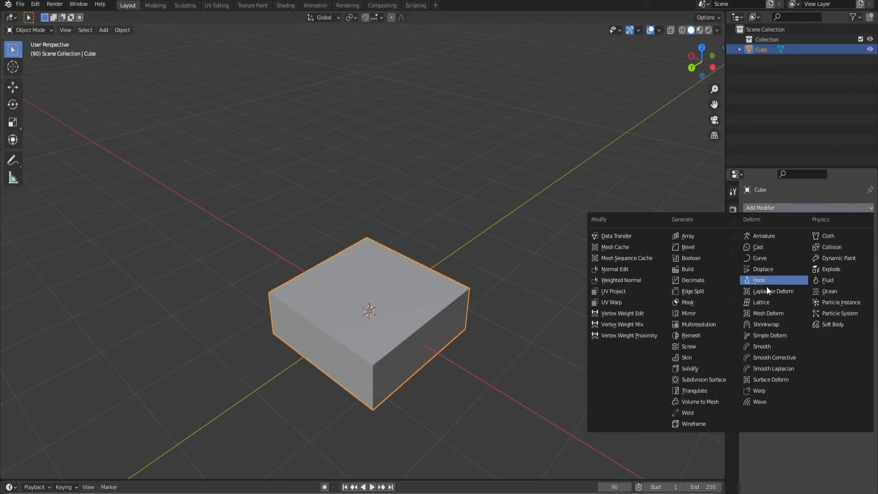
pyautogui.click(748, 269)
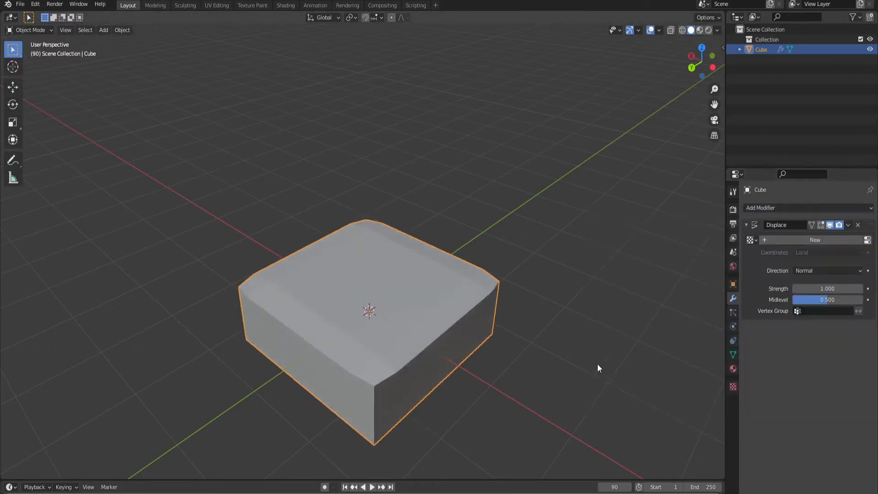
# Create a new texture for the Displace modifier and set its strength to about -0.090.
pyautogui.moveTo(598, 364); pyautogui.dragTo(403, 325, button='middle')
pyautogui.scroll(4, 403, 326)
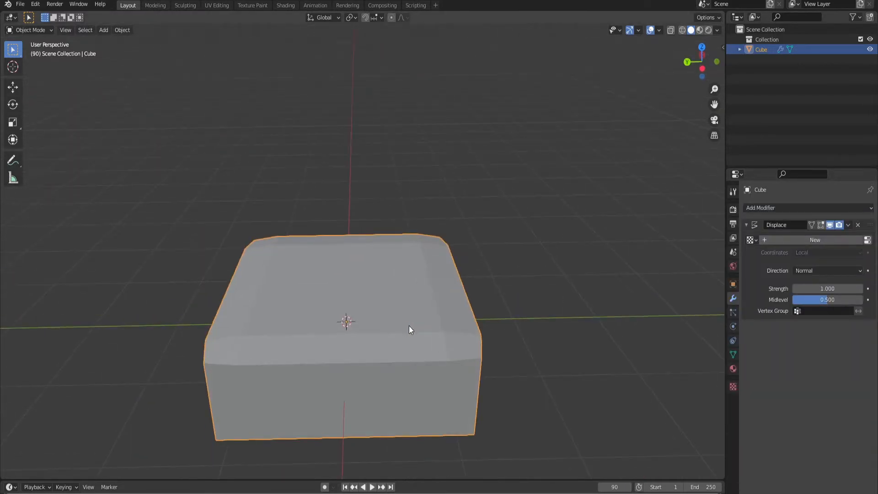
pyautogui.scroll(-5, 409, 326)
pyautogui.moveTo(498, 325); pyautogui.dragTo(485, 311, button='middle')
pyautogui.scroll(4, 474, 332)
pyautogui.scroll(-4, 473, 328)
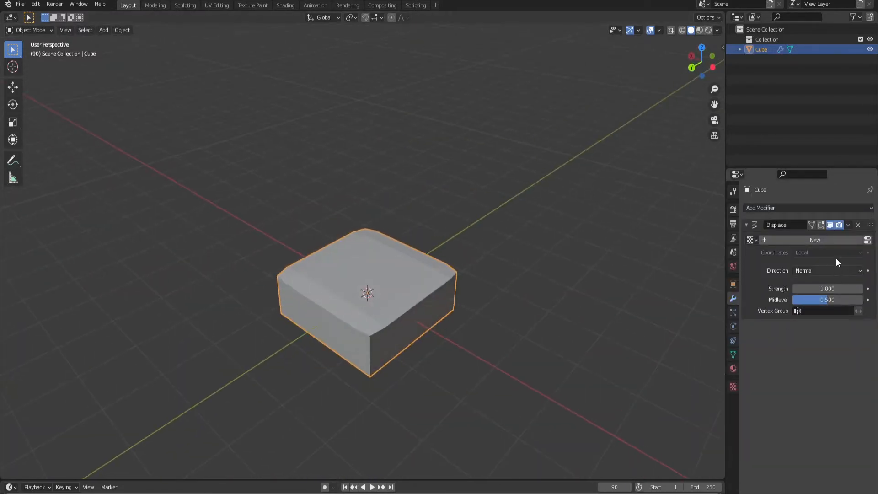
pyautogui.click(815, 241)
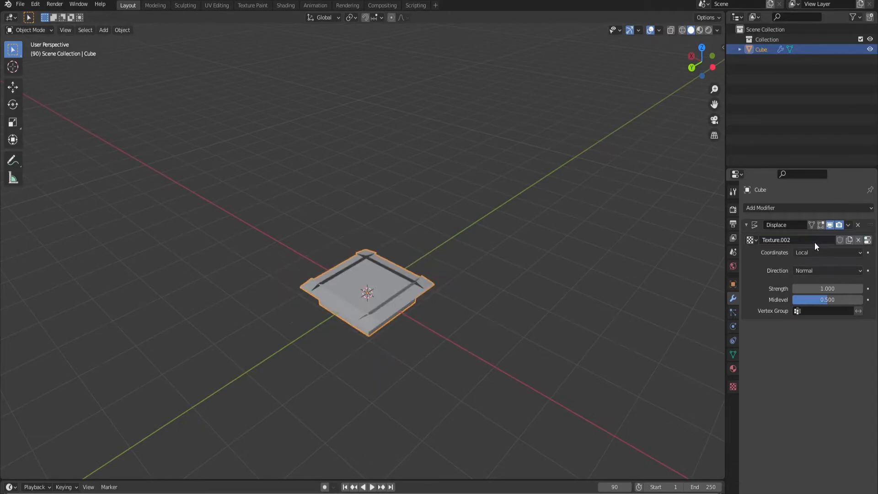
pyautogui.moveTo(438, 319); pyautogui.dragTo(540, 329, button='middle')
pyautogui.moveTo(829, 288); pyautogui.dragTo(798, 289)
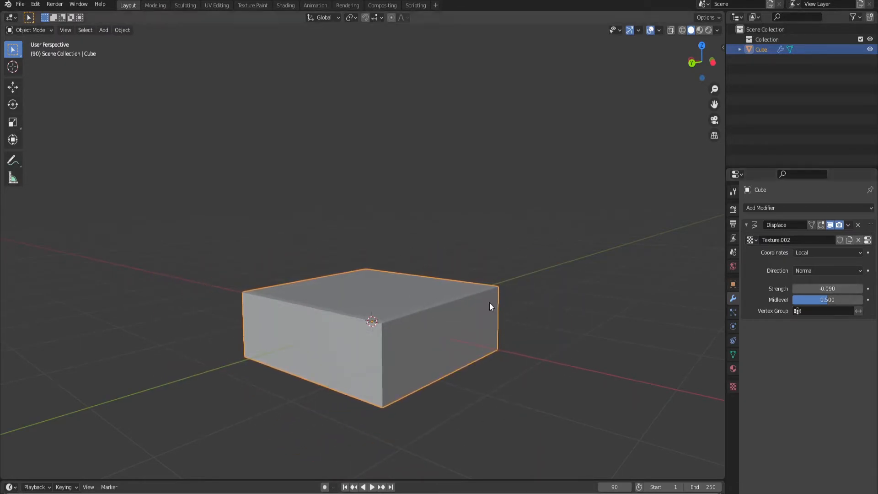
# Change the displacement texture's type to Clouds.
pyautogui.moveTo(490, 304); pyautogui.dragTo(608, 315, button='middle')
pyautogui.click(734, 387)
pyautogui.click(818, 238)
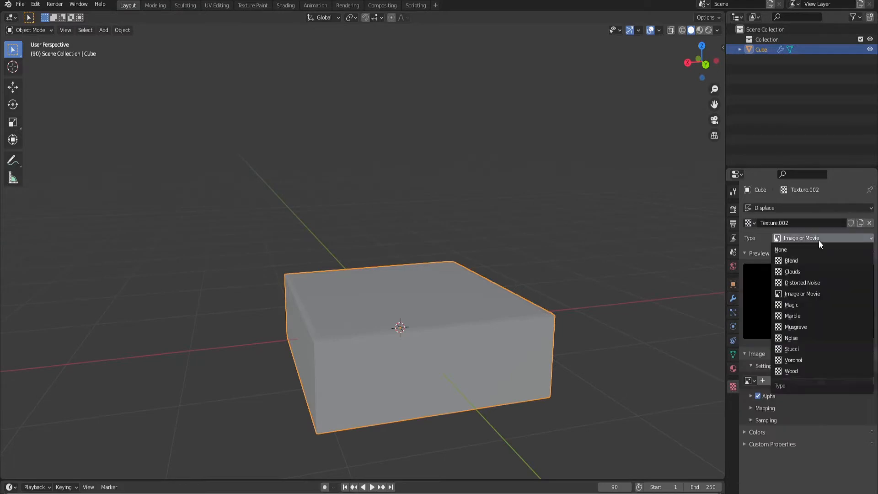
pyautogui.click(800, 273)
# Examine the displaced surface on the cube's upper face from several angles.
pyautogui.moveTo(481, 345); pyautogui.dragTo(371, 372, button='middle')
pyautogui.scroll(-3, 556, 333)
pyautogui.scroll(3, 380, 366)
pyautogui.scroll(-3, 371, 372)
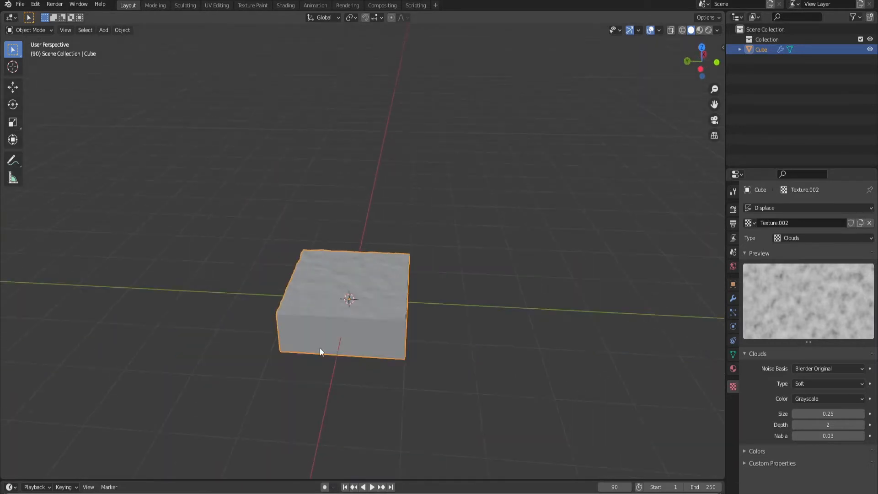
pyautogui.moveTo(320, 347); pyautogui.dragTo(396, 325, button='middle')
pyautogui.scroll(4, 401, 334)
pyautogui.scroll(-3, 412, 341)
pyautogui.scroll(2, 315, 330)
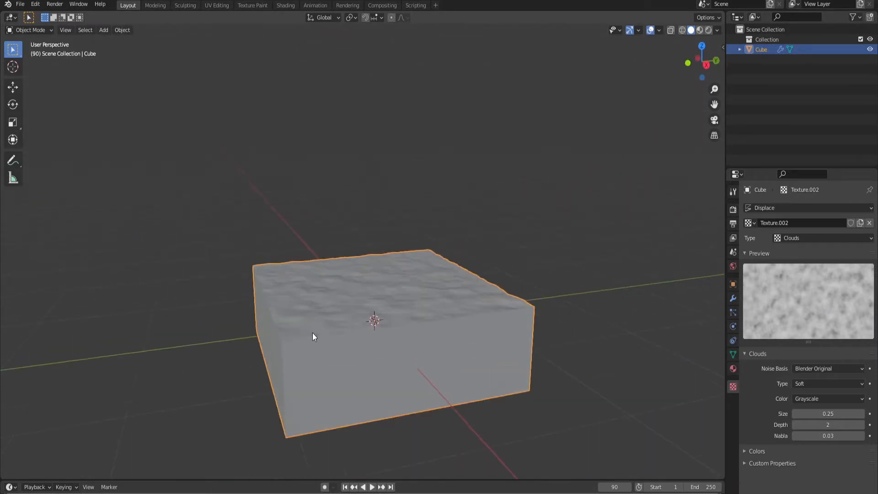
pyautogui.moveTo(312, 333); pyautogui.dragTo(355, 334, button='middle')
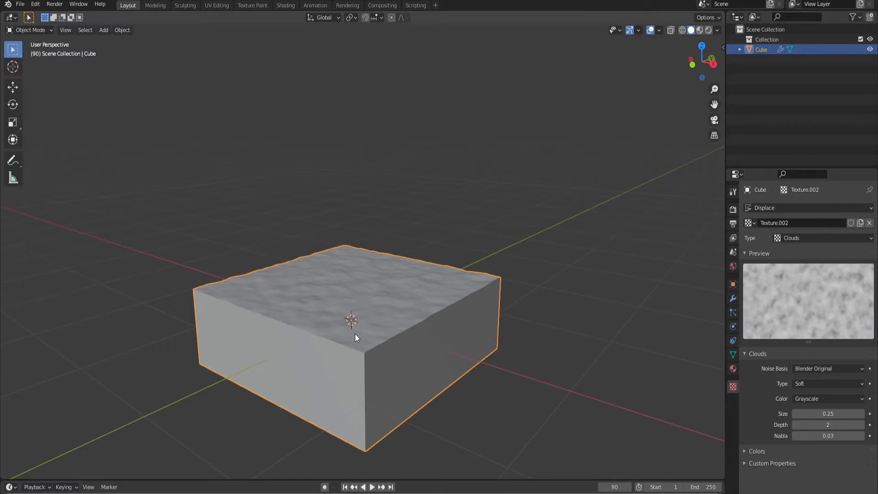
pyautogui.scroll(-2, 355, 334)
pyautogui.moveTo(355, 334); pyautogui.dragTo(398, 296, button='middle')
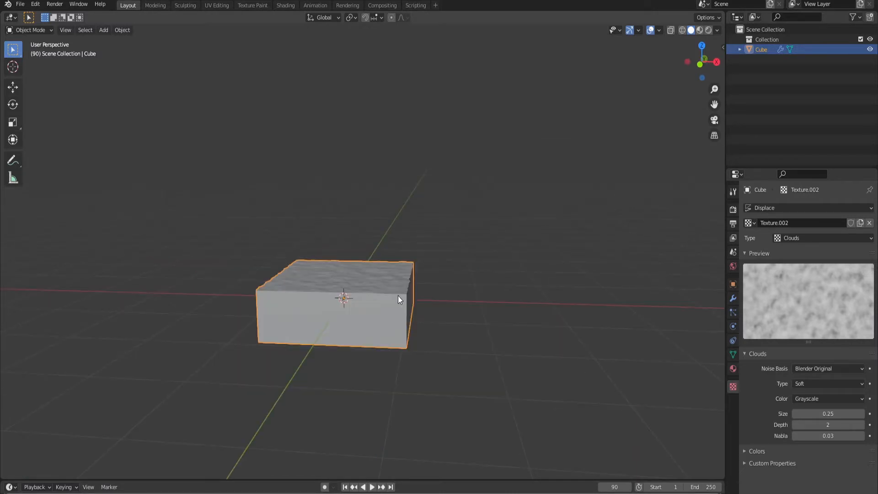
pyautogui.moveTo(473, 320); pyautogui.dragTo(416, 367, button='middle')
pyautogui.scroll(3, 416, 366)
pyautogui.scroll(-3, 416, 366)
pyautogui.scroll(4, 433, 363)
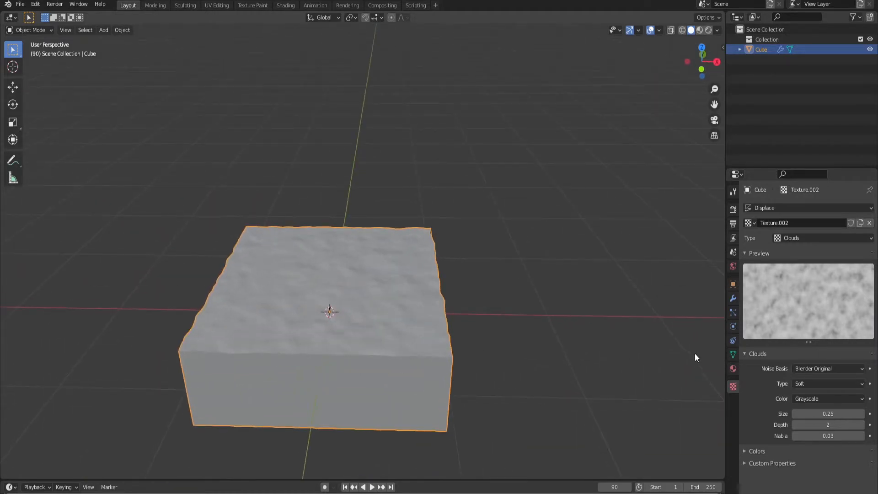
# Set the Clouds texture size to 0.21 and give the cube a new material.
pyautogui.moveTo(814, 414); pyautogui.dragTo(824, 414)
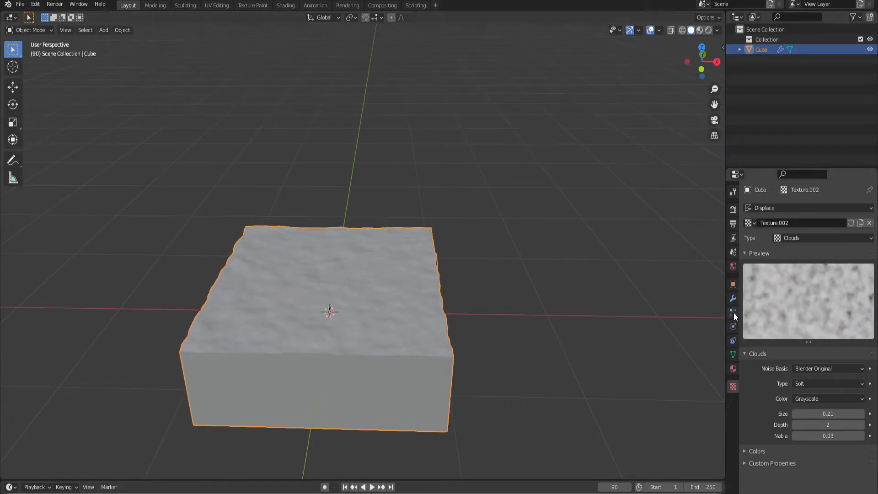
pyautogui.click(732, 368)
pyautogui.click(779, 240)
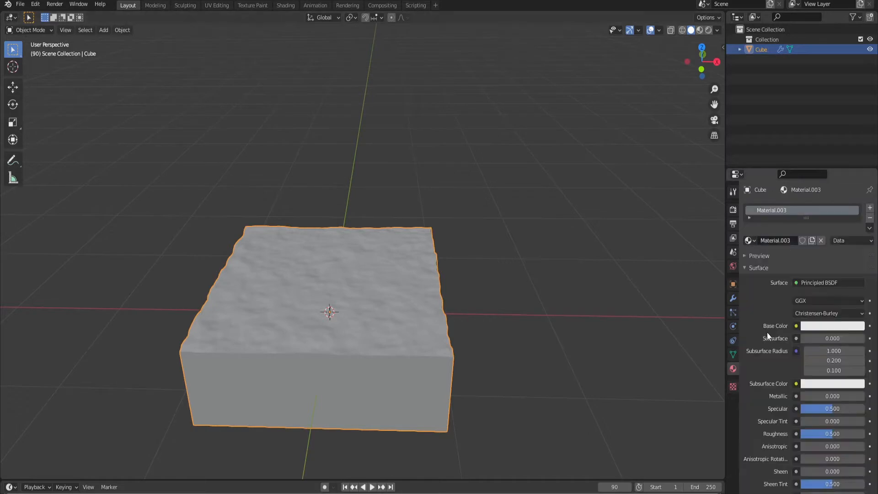
# Set the cube material's Principled BSDF roughness to 0 and transmission to 1 in the Shading workspace.
pyautogui.moveTo(558, 363); pyautogui.dragTo(524, 365, button='middle')
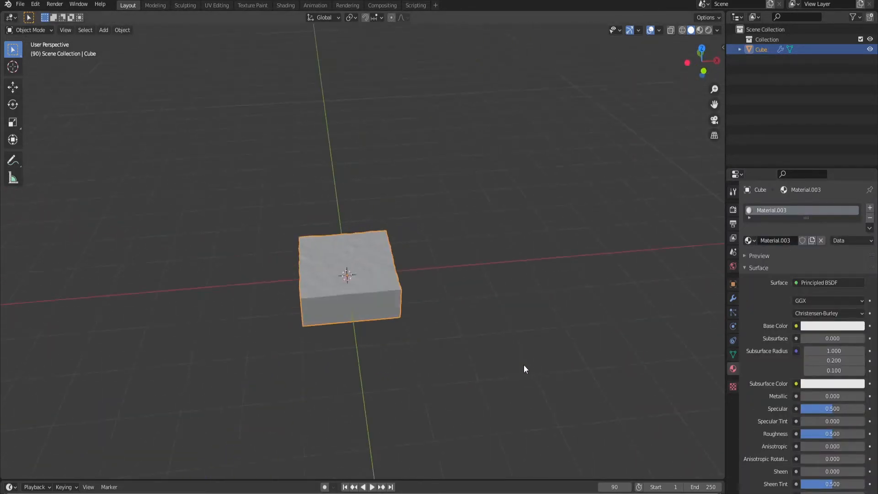
pyautogui.click(286, 6)
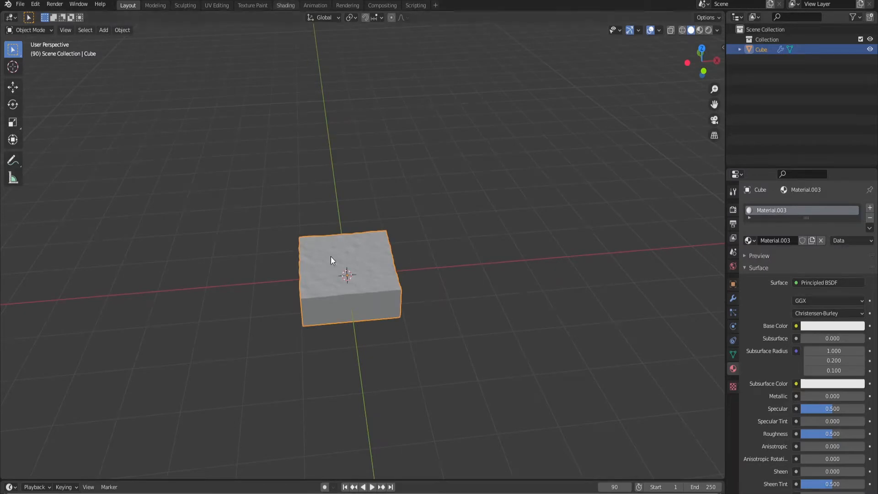
pyautogui.scroll(4, 443, 405)
pyautogui.moveTo(397, 402); pyautogui.dragTo(451, 416)
pyautogui.keyDown('shift'); pyautogui.scroll(-3, 364, 411); pyautogui.keyUp('shift')
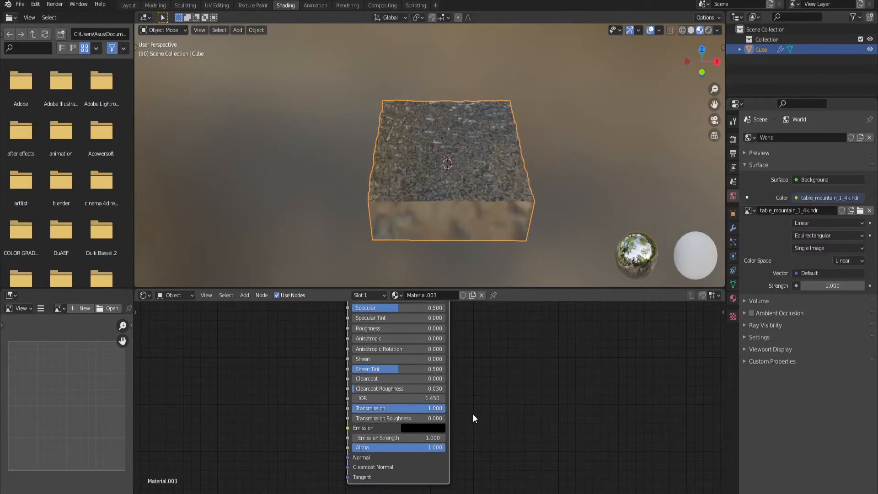
# Inspect the transmissive cube in material preview and Cycles rendered shading, ending in material preview.
pyautogui.moveTo(498, 173); pyautogui.dragTo(462, 218, button='middle')
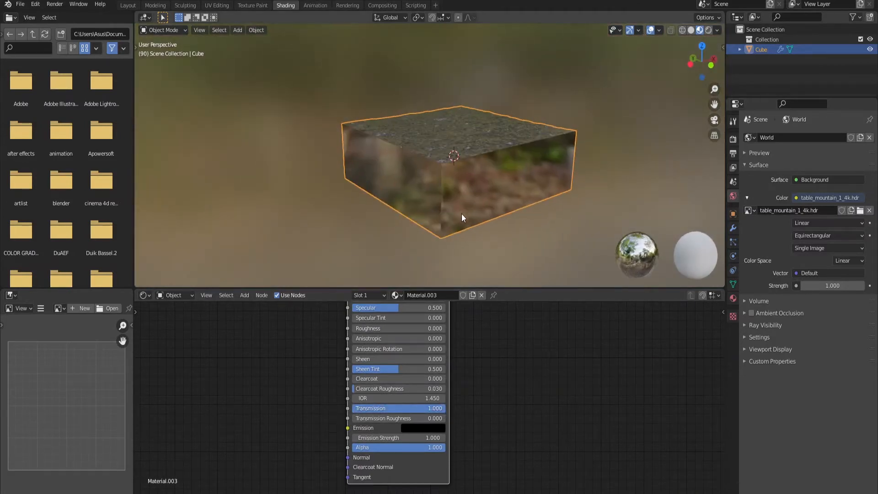
pyautogui.click(733, 138)
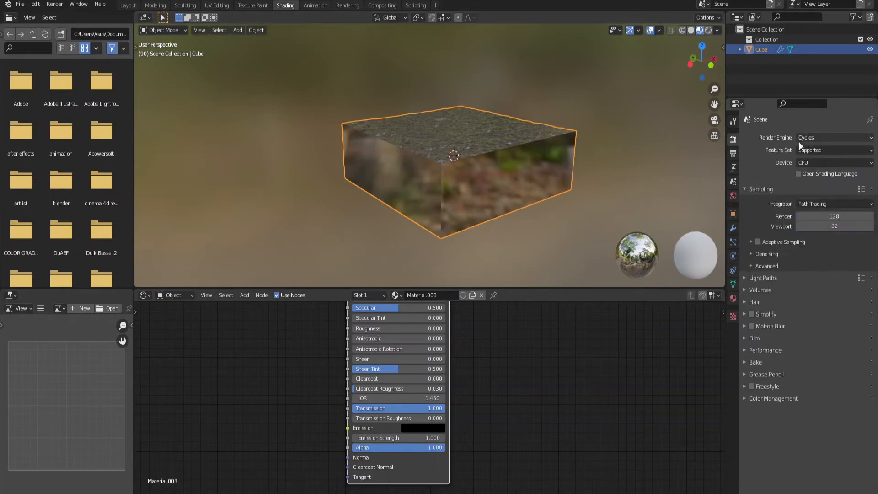
pyautogui.click(708, 30)
pyautogui.moveTo(501, 164); pyautogui.dragTo(475, 189, button='middle')
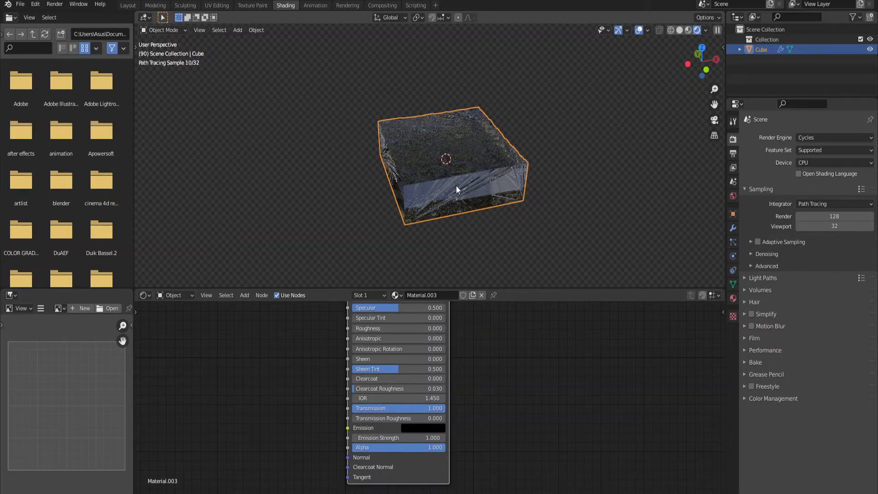
pyautogui.click(688, 30)
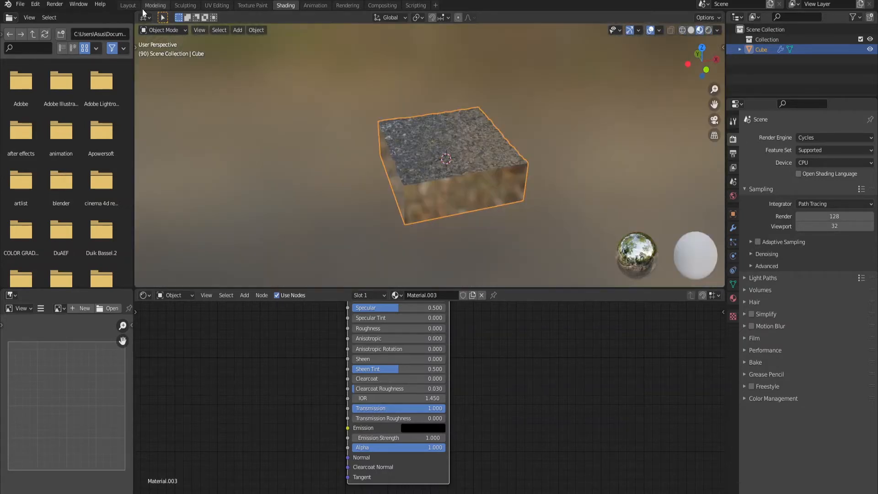
# Replace the displaced cube in the Layout workspace with a new one scaled to about 0.271 along Z.
pyautogui.click(128, 6)
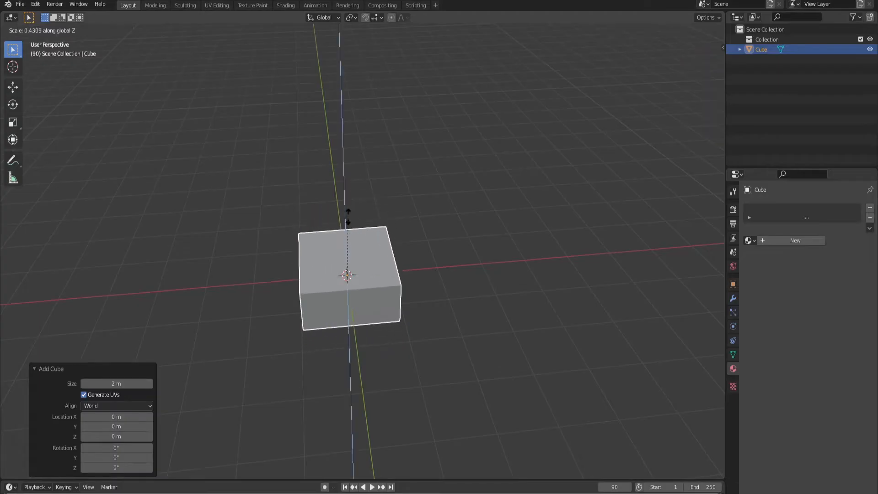
pyautogui.click(364, 302)
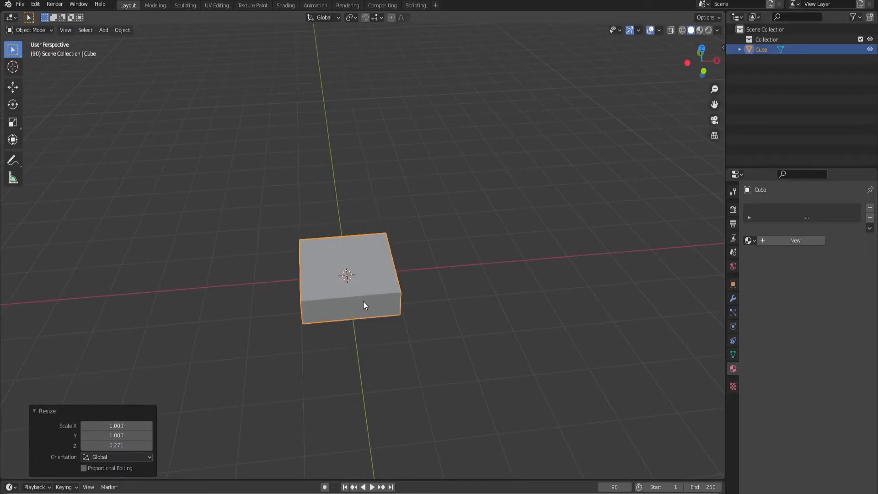
pyautogui.moveTo(364, 305); pyautogui.dragTo(560, 295, button='middle')
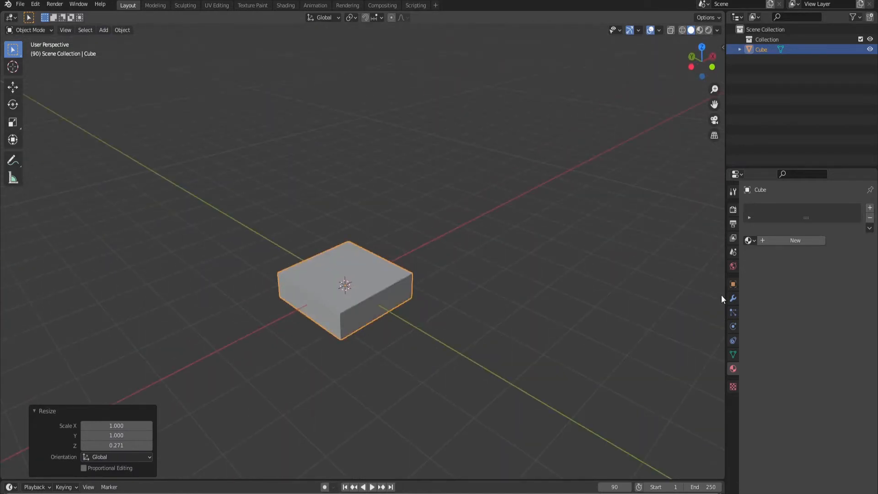
# Add an Ocean modifier to the flattened cube and inspect the generated surface.
pyautogui.click(733, 298)
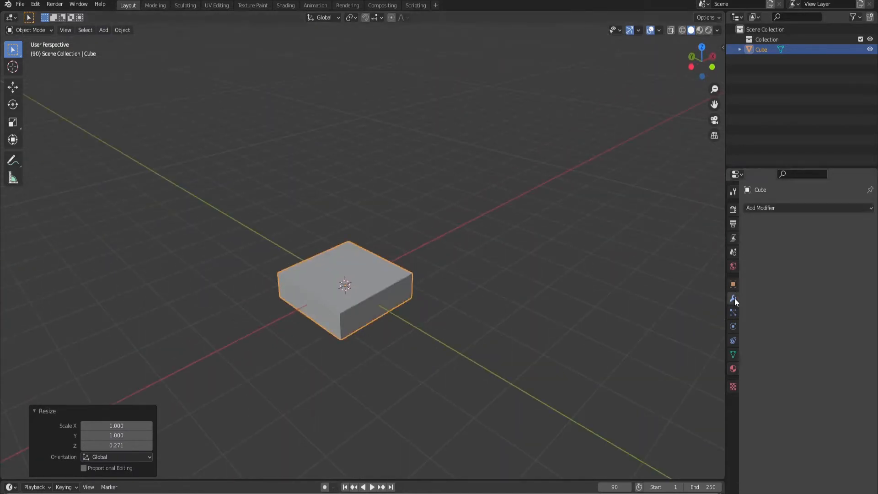
pyautogui.click(776, 208)
pyautogui.click(764, 208)
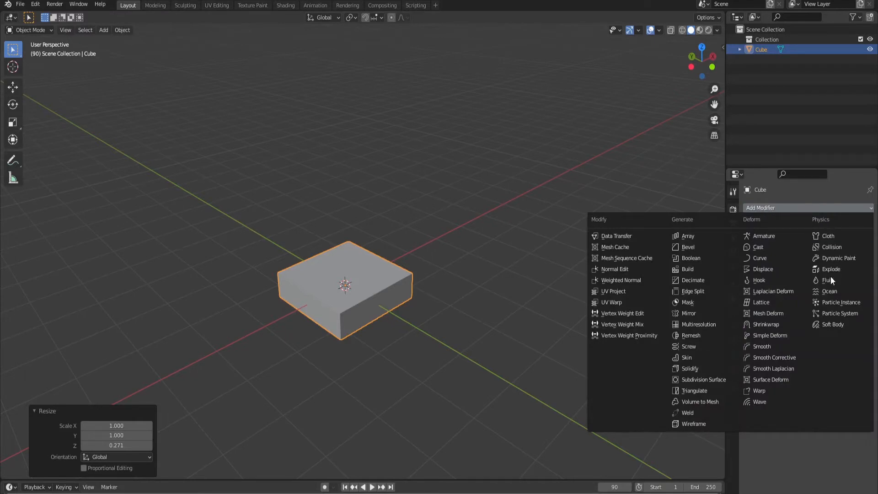
pyautogui.click(831, 292)
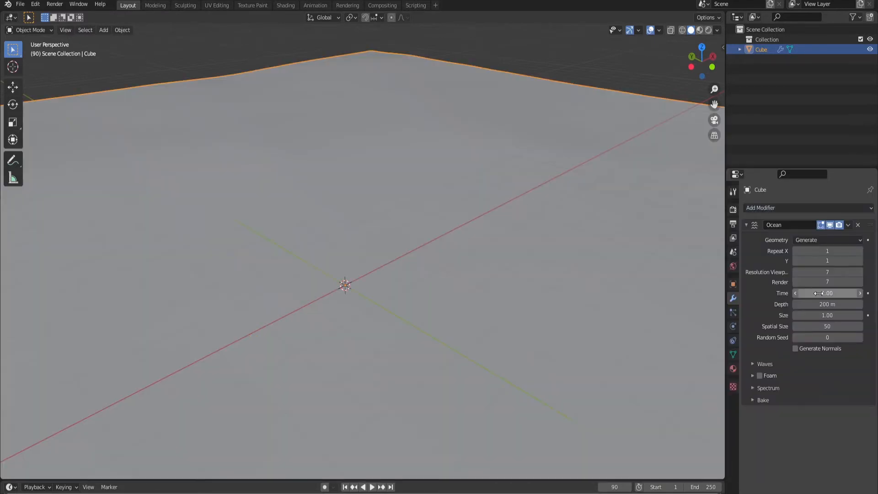
pyautogui.scroll(-5, 415, 243)
pyautogui.scroll(3, 423, 241)
pyautogui.moveTo(361, 238); pyautogui.dragTo(444, 224, button='middle')
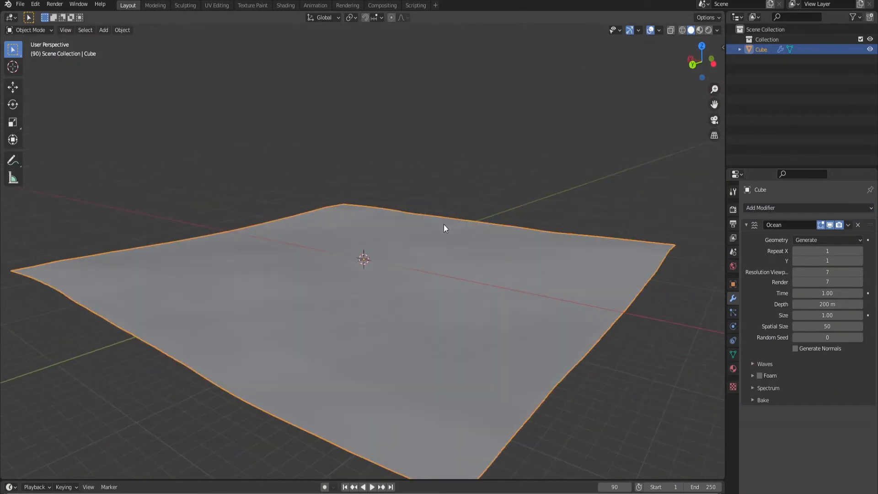
pyautogui.scroll(-7, 444, 225)
pyautogui.moveTo(396, 255); pyautogui.dragTo(361, 275, button='middle')
pyautogui.scroll(2, 360, 275)
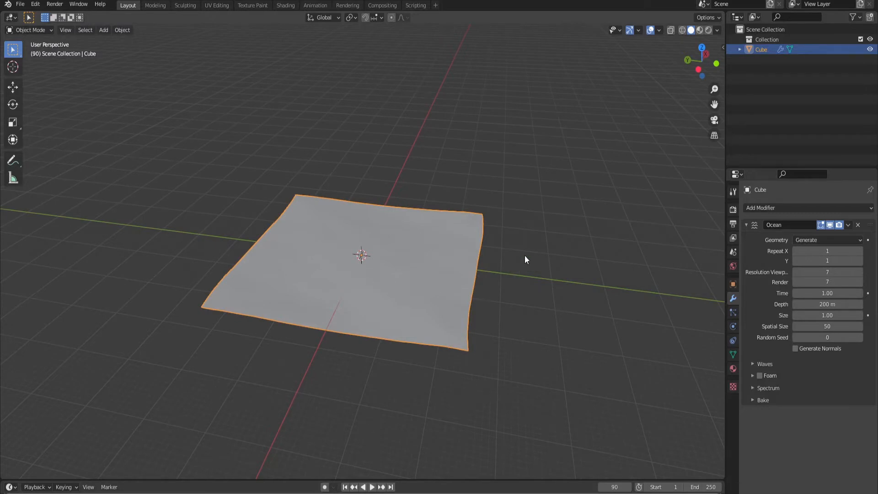
# Add a UV sphere, delete the cube carrying the Ocean modifier, and select the sphere.
pyautogui.hotkey('shift', 'a')
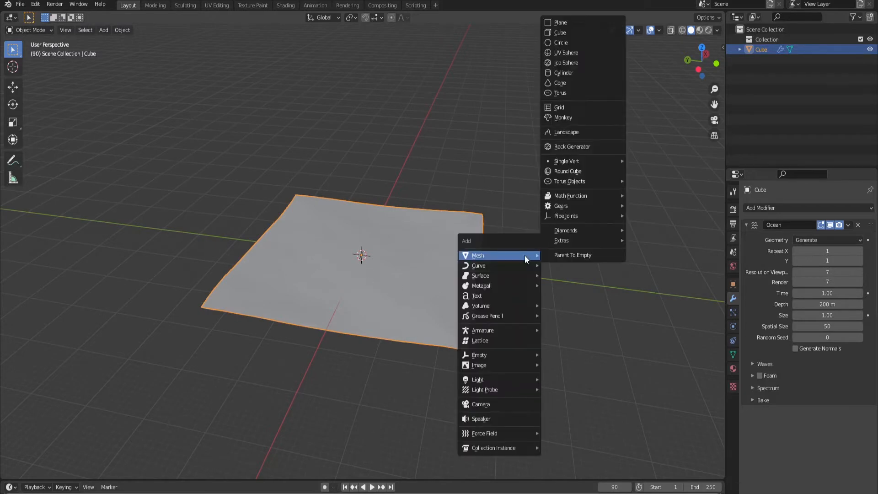
pyautogui.click(565, 52)
pyautogui.click(380, 286)
pyautogui.press('x')
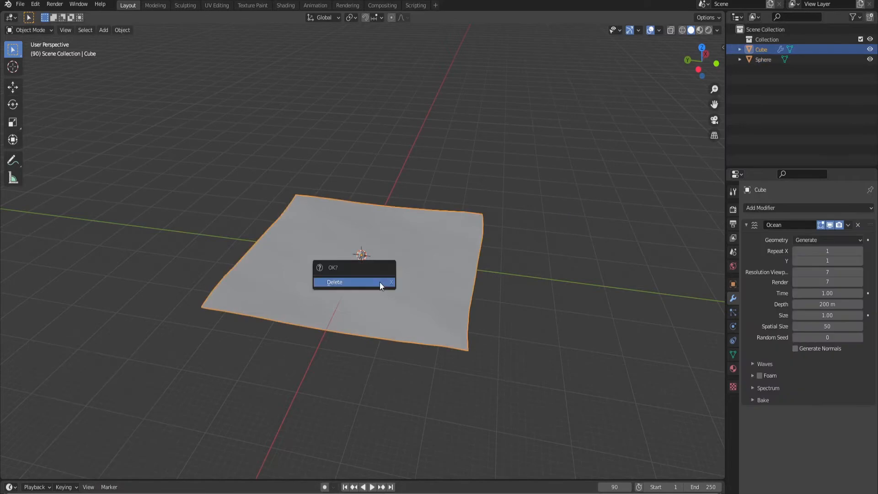
pyautogui.click(381, 283)
pyautogui.scroll(5, 370, 272)
pyautogui.click(383, 270)
# Add an Ocean modifier to the sphere and inspect the generated surface from several angles.
pyautogui.click(778, 207)
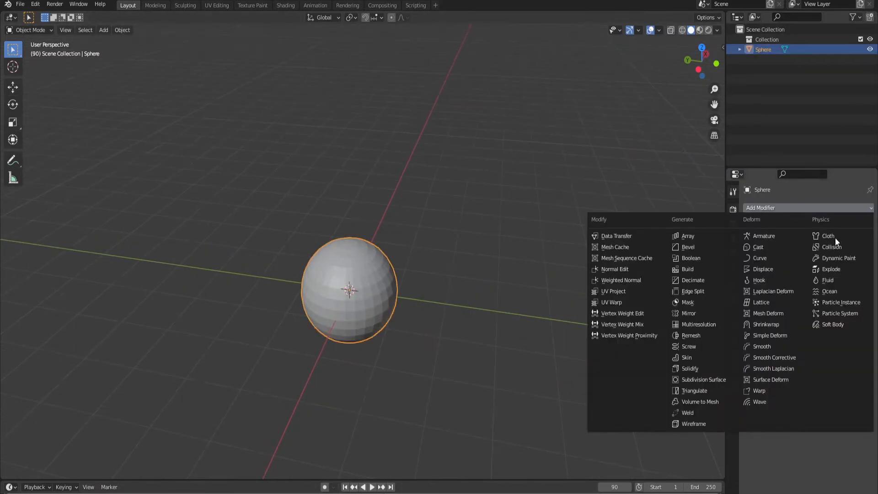
pyautogui.click(830, 291)
pyautogui.scroll(-8, 466, 256)
pyautogui.moveTo(465, 255); pyautogui.dragTo(413, 293, button='middle')
pyautogui.scroll(8, 402, 298)
pyautogui.scroll(-4, 505, 277)
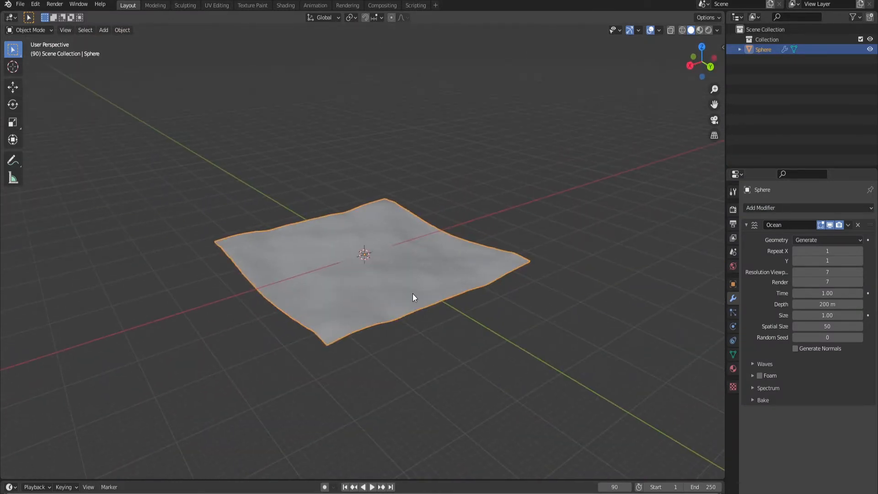
pyautogui.scroll(5, 413, 293)
pyautogui.scroll(-9, 355, 318)
pyautogui.moveTo(401, 311); pyautogui.dragTo(447, 321, button='middle')
pyautogui.scroll(4, 330, 324)
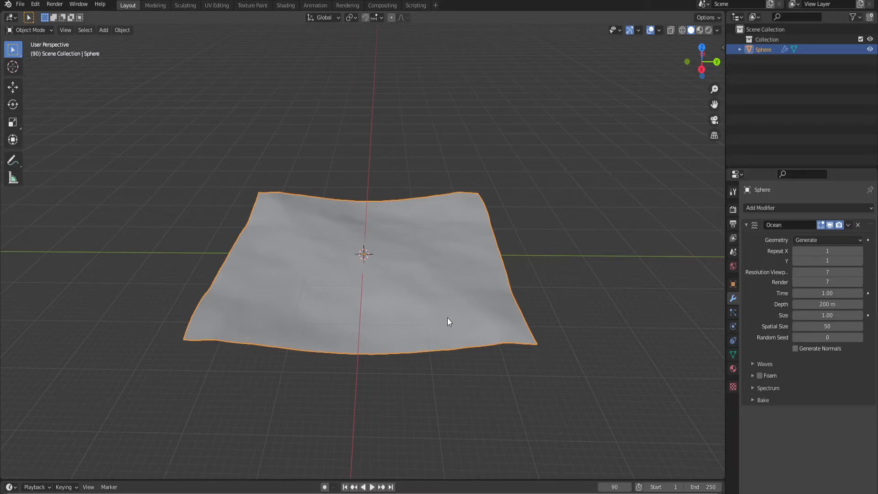
# Compare the sphere with and without the Ocean modifier by toggling its viewport display off and back on.
pyautogui.click(829, 224)
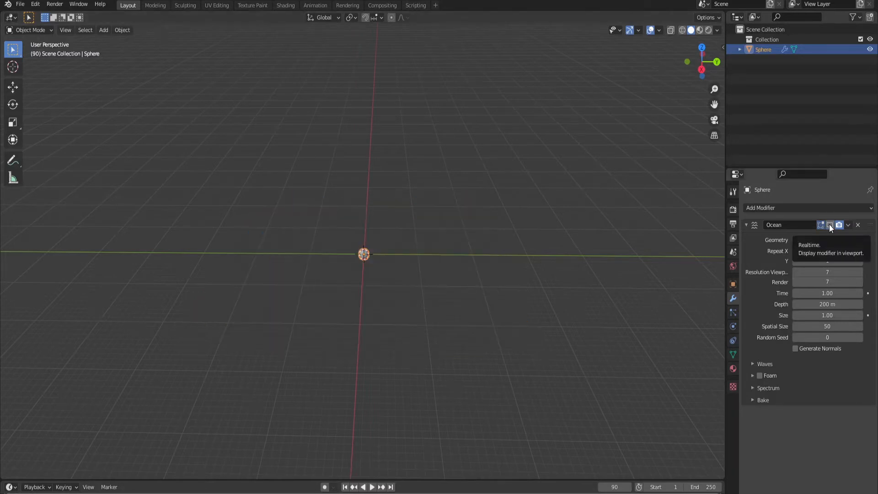
pyautogui.scroll(8, 371, 279)
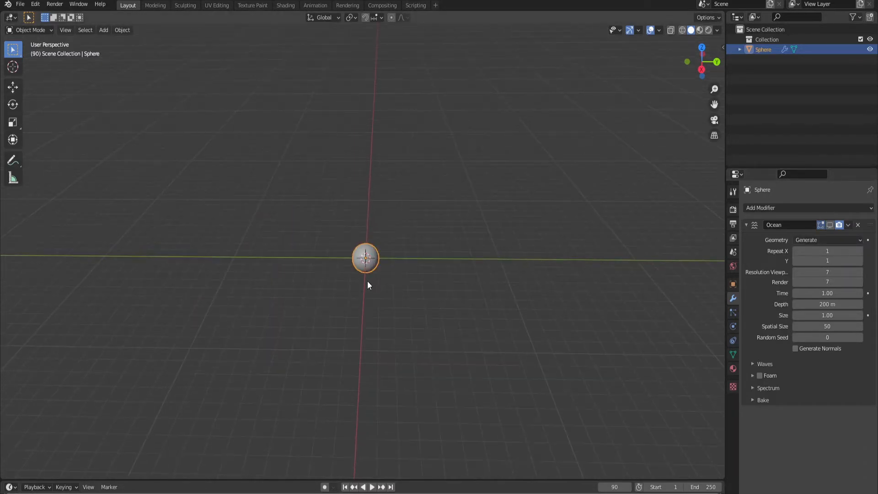
pyautogui.moveTo(372, 281); pyautogui.dragTo(426, 274, button='middle')
pyautogui.scroll(4, 426, 275)
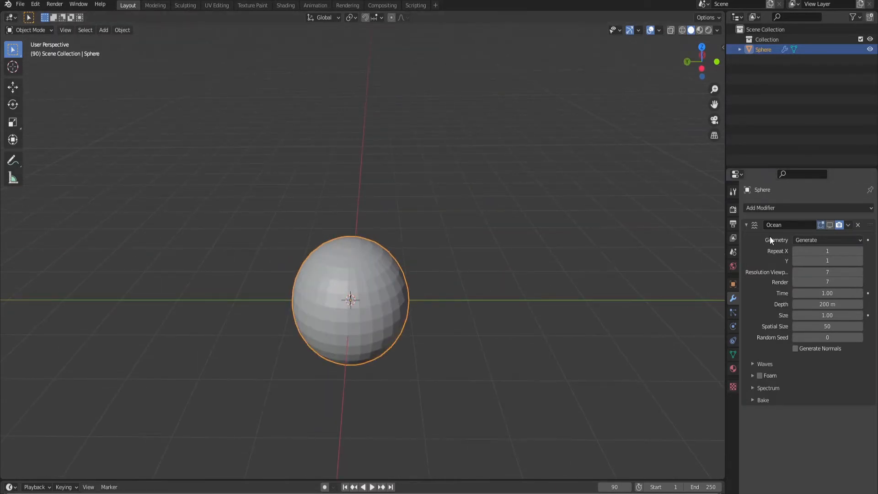
pyautogui.click(830, 225)
pyautogui.scroll(-2, 375, 289)
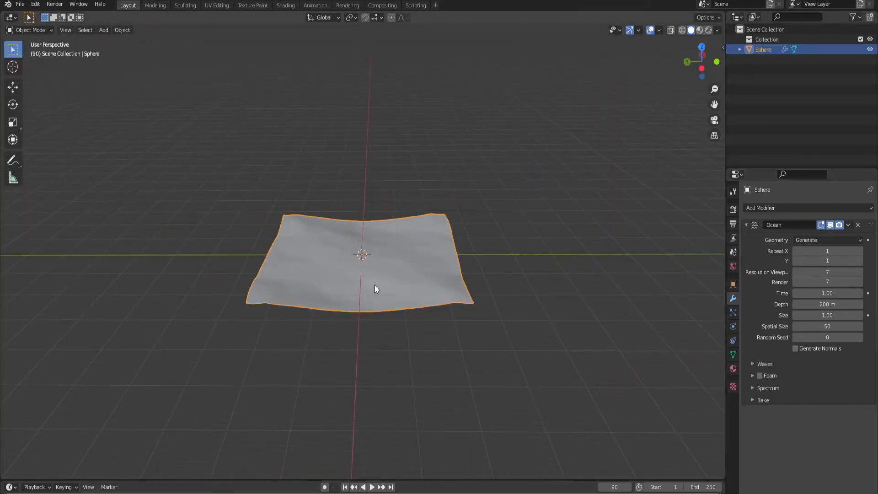
pyautogui.moveTo(369, 286); pyautogui.dragTo(376, 309, button='middle')
pyautogui.scroll(3, 375, 309)
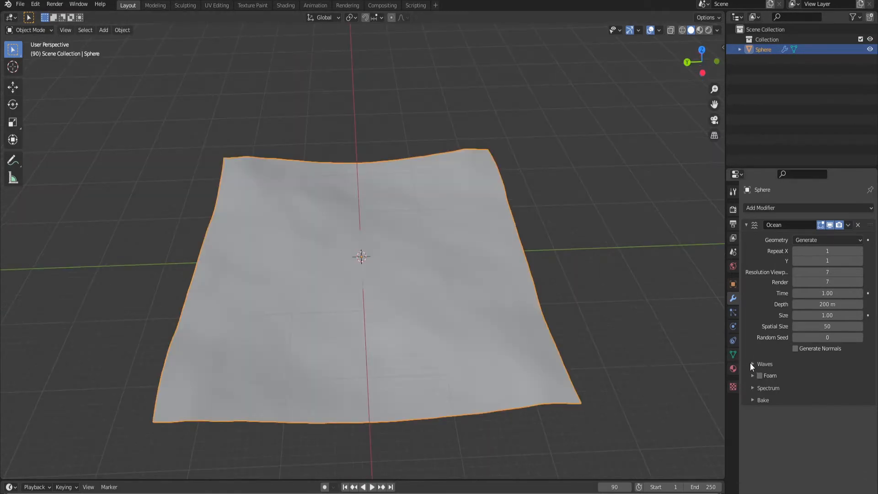
# Set the Ocean modifier's viewport and render resolution to 15.
pyautogui.click(828, 272)
pyautogui.write('15')
pyautogui.press('Return')
pyautogui.click(819, 282)
pyautogui.write('15')
pyautogui.press('Return')
pyautogui.scroll(1, 492, 361)
pyautogui.moveTo(493, 362); pyautogui.dragTo(479, 321, button='middle')
pyautogui.scroll(-3, 458, 322)
pyautogui.scroll(3, 457, 321)
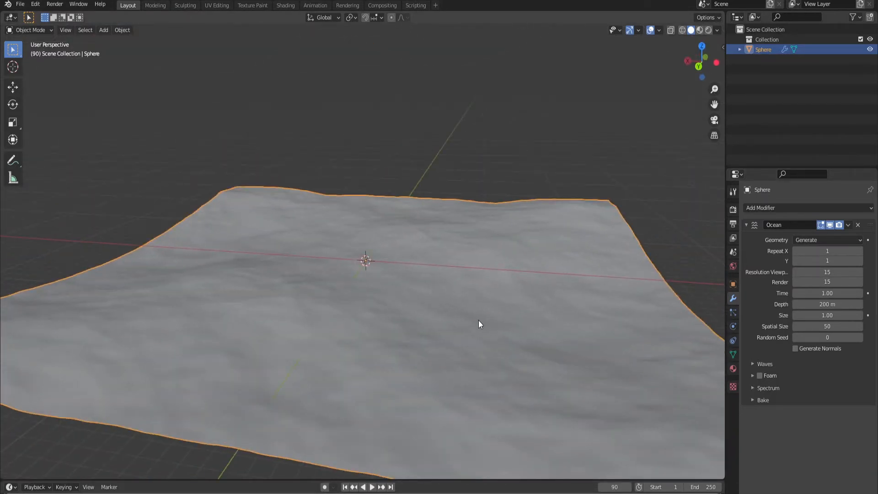
pyautogui.moveTo(478, 320); pyautogui.dragTo(372, 323, button='middle')
# Set the Ocean modifier's wave scale to 3.8 and choppiness to 0.
pyautogui.click(754, 364)
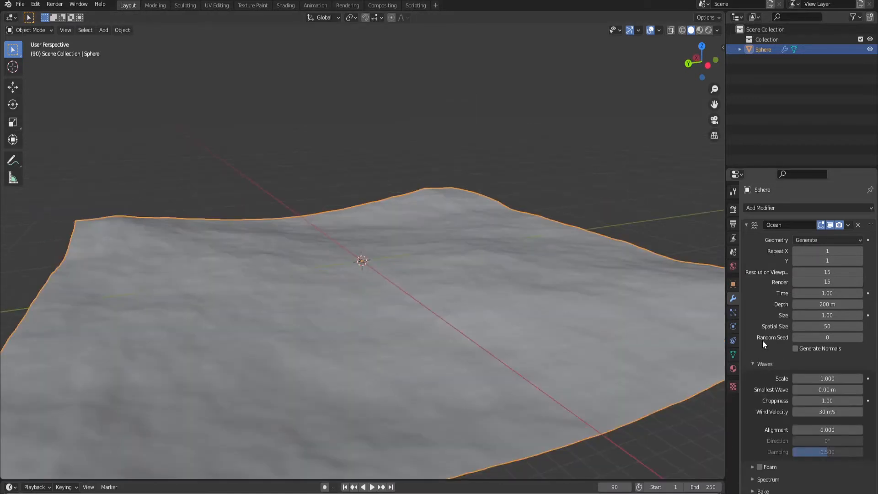
pyautogui.moveTo(819, 379)
pyautogui.mouseDown()
pyautogui.moveTo(860, 379)
pyautogui.moveTo(823, 379)
pyautogui.mouseUp()
pyautogui.scroll(-5, 438, 288)
pyautogui.moveTo(438, 289); pyautogui.dragTo(457, 258, button='middle')
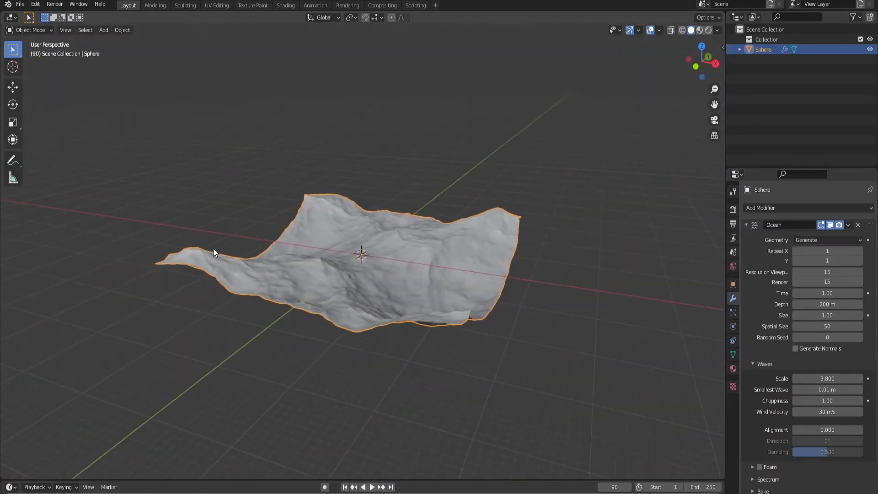
pyautogui.moveTo(214, 252); pyautogui.dragTo(475, 273, button='middle')
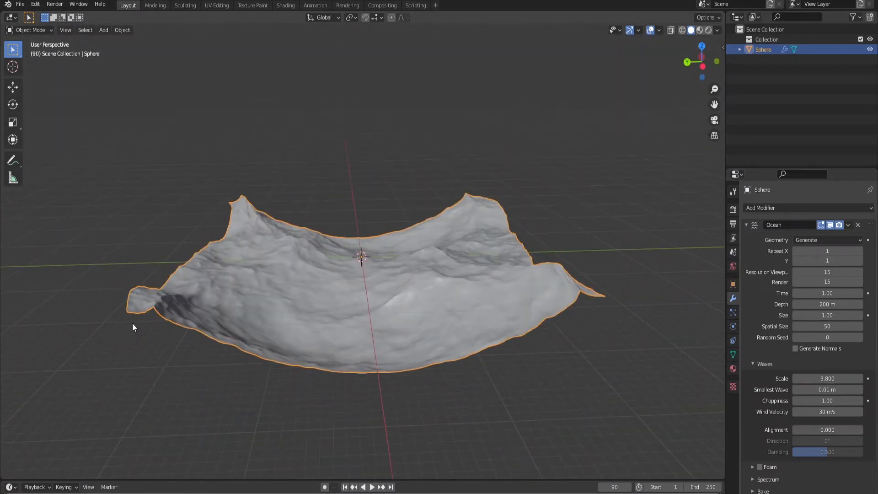
pyautogui.moveTo(827, 401); pyautogui.dragTo(796, 401)
pyautogui.moveTo(469, 360); pyautogui.dragTo(393, 320, button='middle')
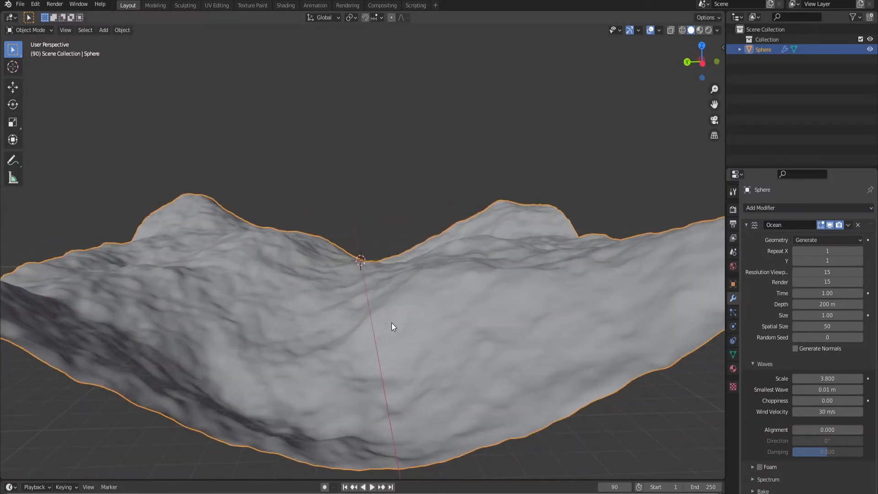
# Give the ocean surface a new Principled BSDF material with roughness 0 and transmission 1.
pyautogui.click(733, 369)
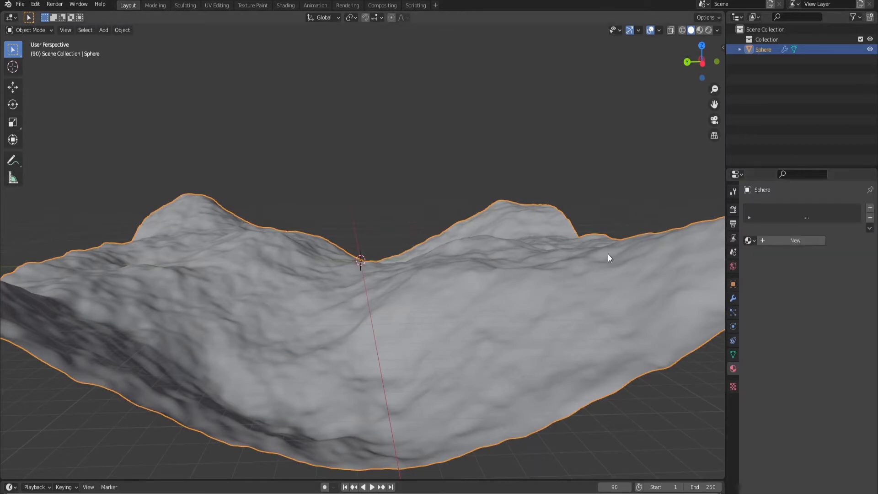
pyautogui.click(776, 240)
pyautogui.scroll(-5, 773, 379)
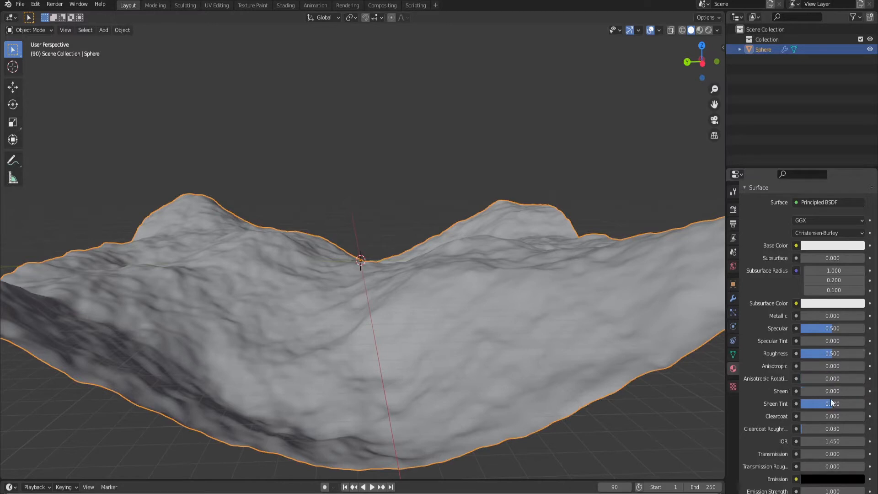
pyautogui.moveTo(831, 353); pyautogui.dragTo(864, 333)
pyautogui.scroll(-5, 764, 396)
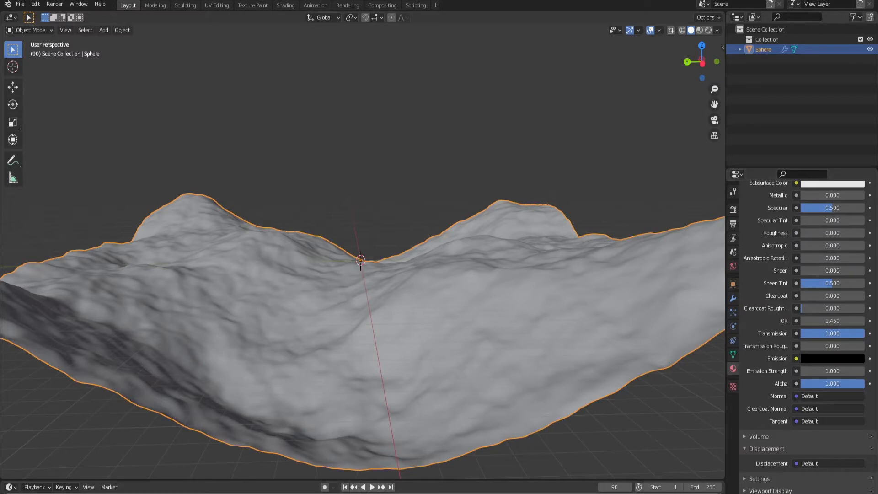
# Preview the transmissive ocean surface in rendered shading, ending in solid shading.
pyautogui.scroll(-10, 275, 282)
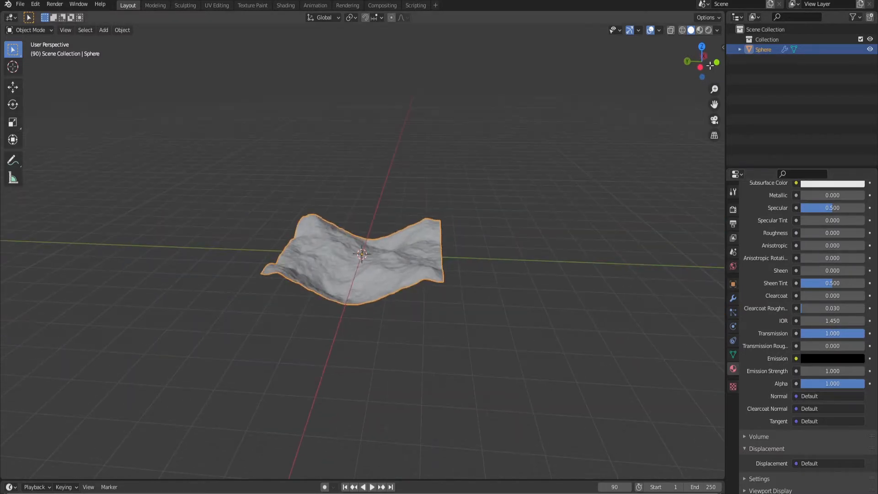
pyautogui.click(710, 29)
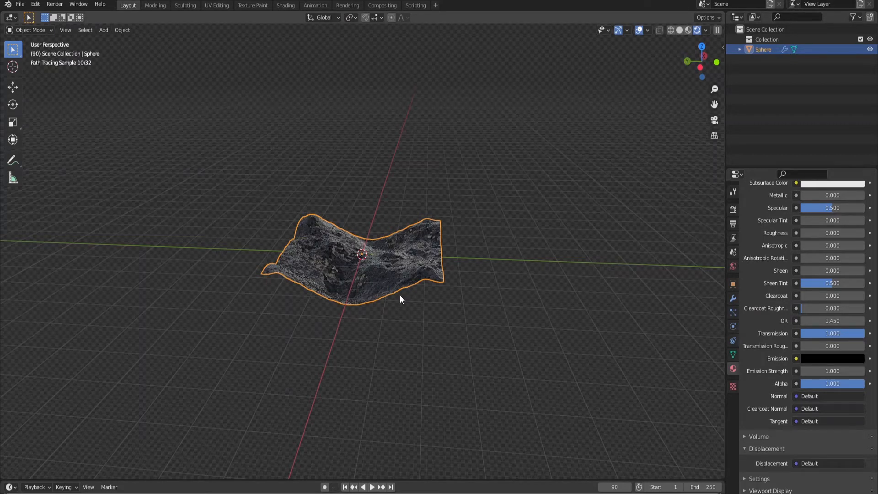
pyautogui.click(680, 31)
# Replace the ocean sphere with a new plane mesh and scale it up.
pyautogui.click(430, 351)
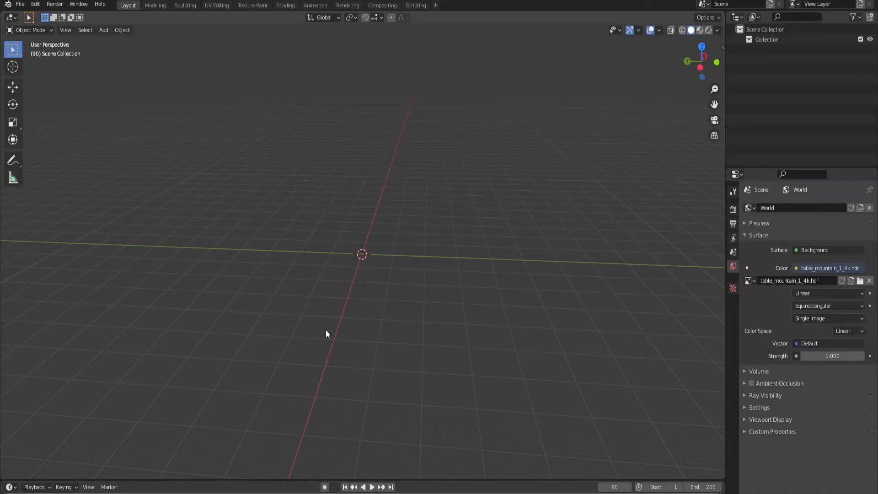
pyautogui.moveTo(325, 331); pyautogui.dragTo(376, 325, button='middle')
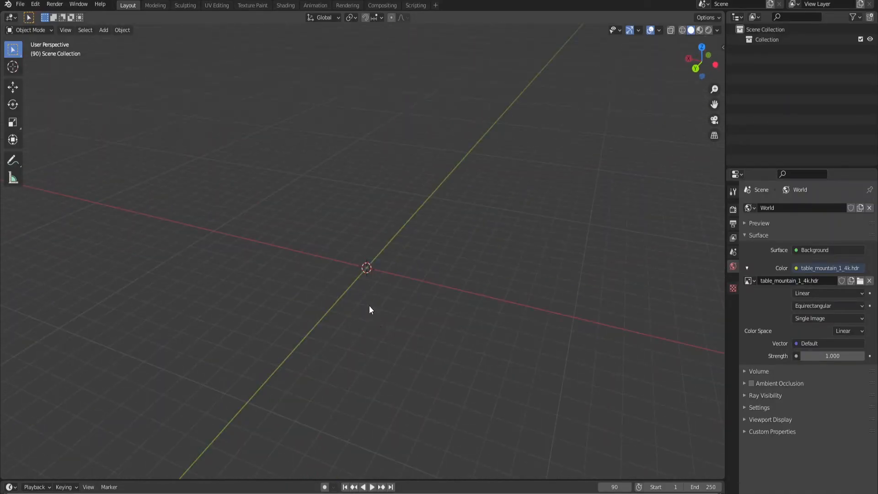
pyautogui.hotkey('shift', 'a')
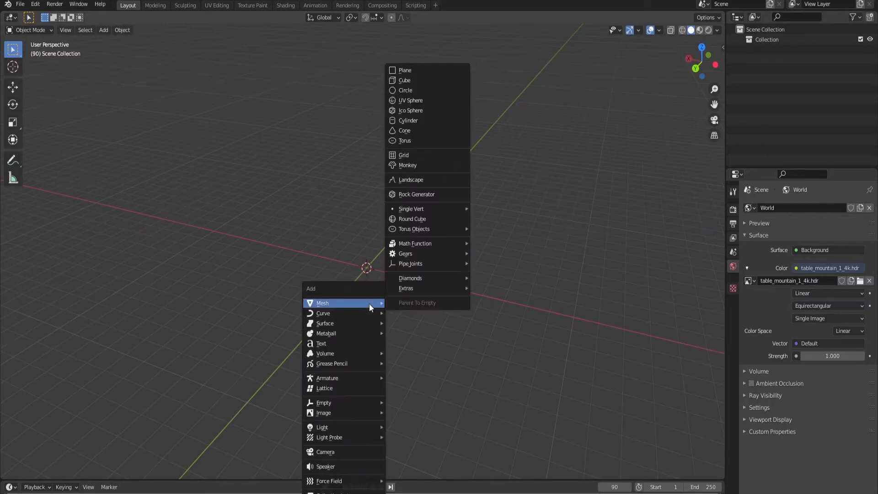
pyautogui.hotkey('shift', 'a')
pyautogui.moveTo(367, 265)
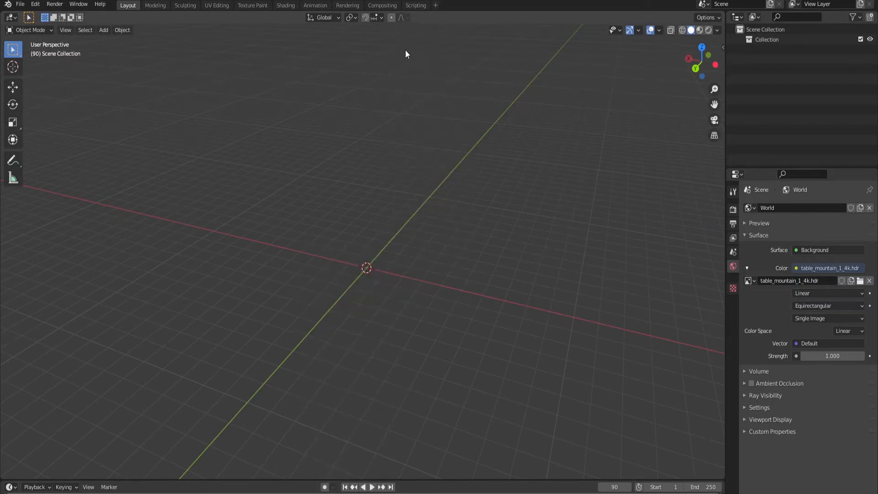
pyautogui.hotkey('shift', 'a')
pyautogui.moveTo(389, 245)
pyautogui.click(425, 243)
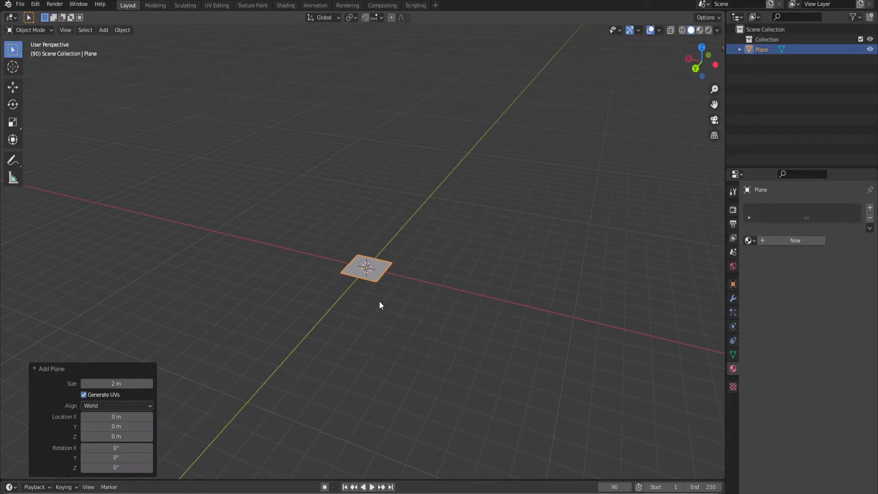
pyautogui.press('s')
pyautogui.click(412, 348)
# Subdivide the plane with 100 cuts in Edit Mode and return to Object Mode.
pyautogui.scroll(3, 378, 334)
pyautogui.press('Tab')
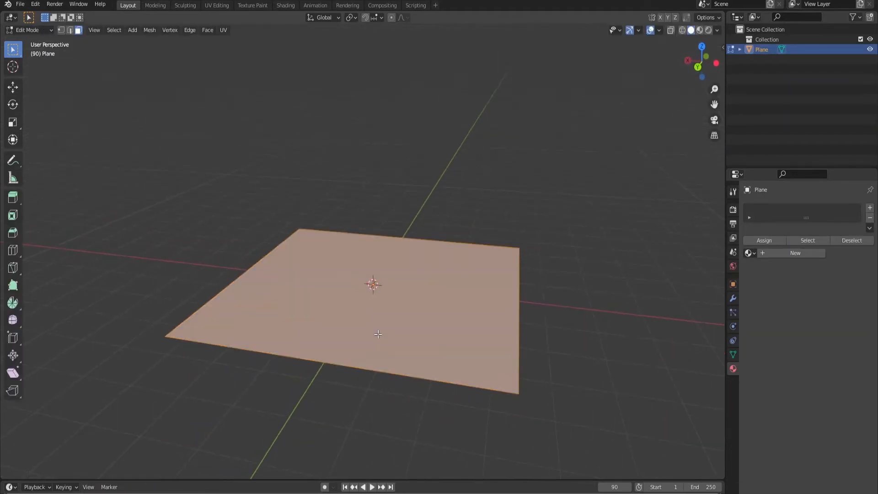
pyautogui.rightClick(378, 333)
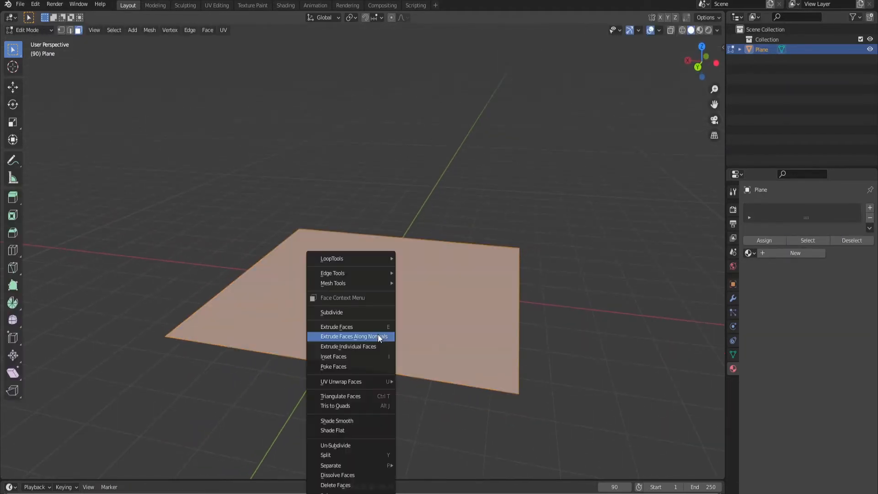
pyautogui.click(353, 312)
pyautogui.click(150, 402)
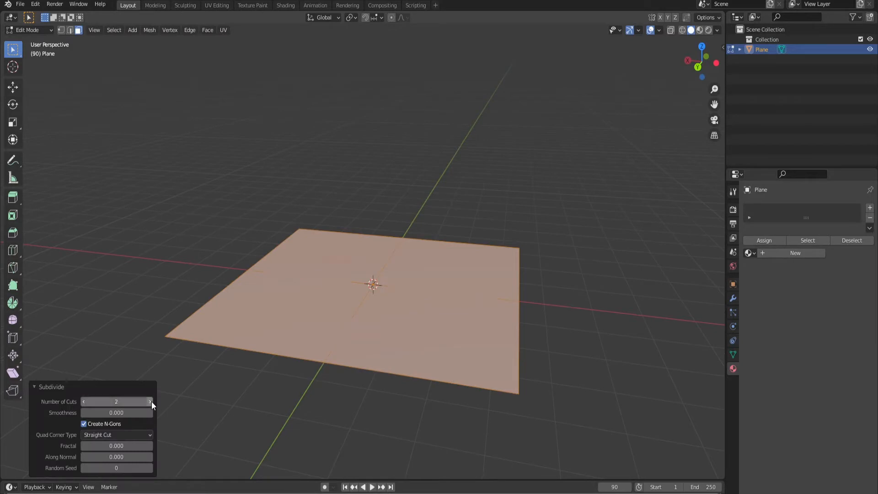
pyautogui.click(130, 402)
pyautogui.write('100')
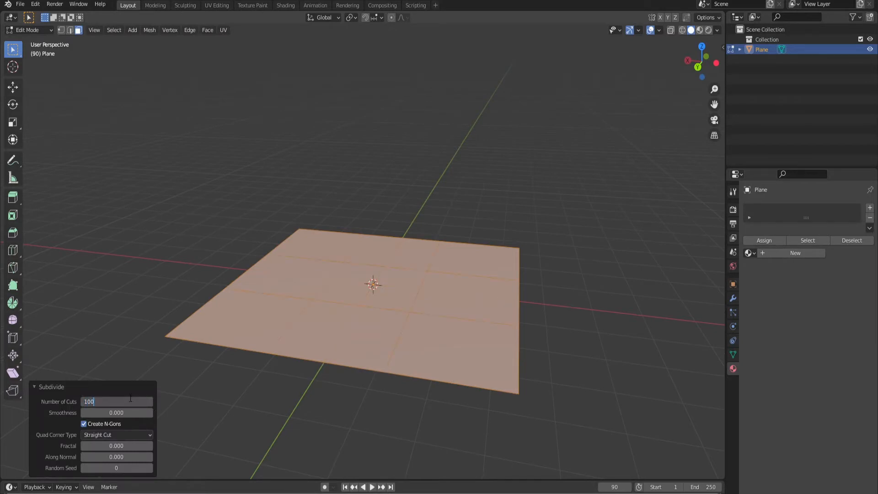
pyautogui.press('Return')
pyautogui.click(165, 264)
pyautogui.scroll(-4, 337, 337)
pyautogui.press('Tab')
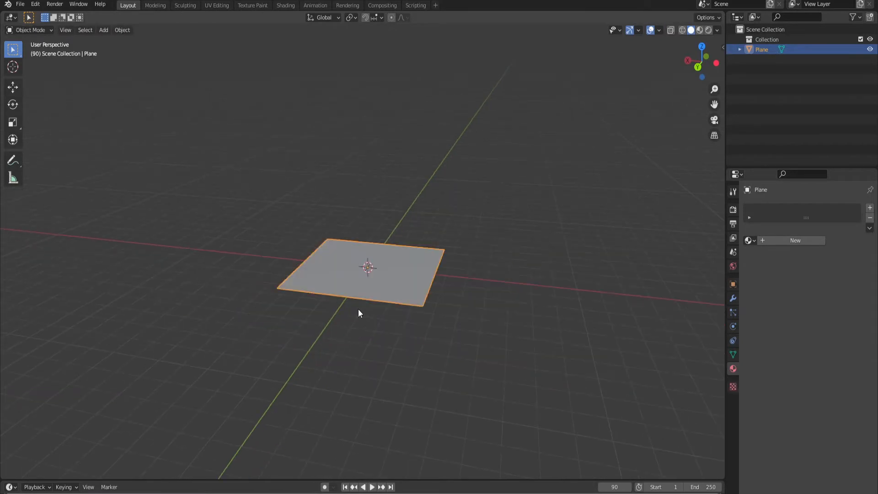
# Open the Shading workspace and give the plane a new material.
pyautogui.scroll(4, 358, 308)
pyautogui.click(286, 5)
pyautogui.scroll(-5, 394, 201)
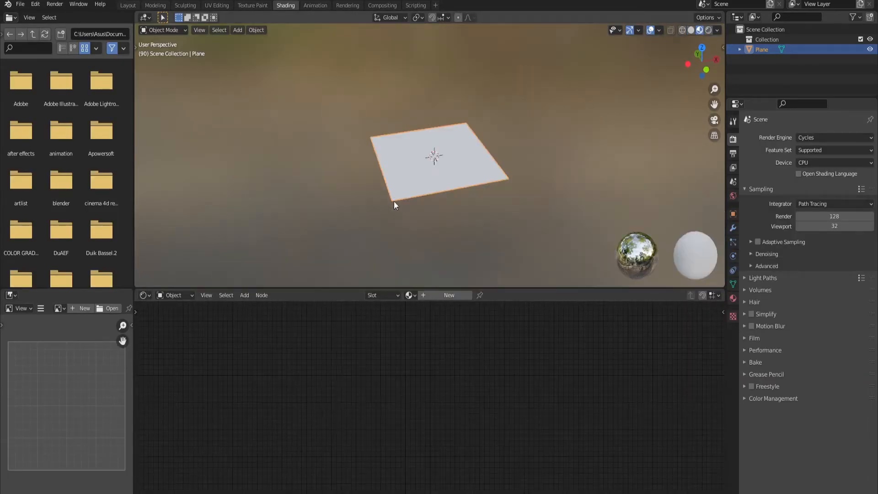
pyautogui.scroll(3, 433, 207)
pyautogui.moveTo(433, 208); pyautogui.dragTo(443, 298, button='middle')
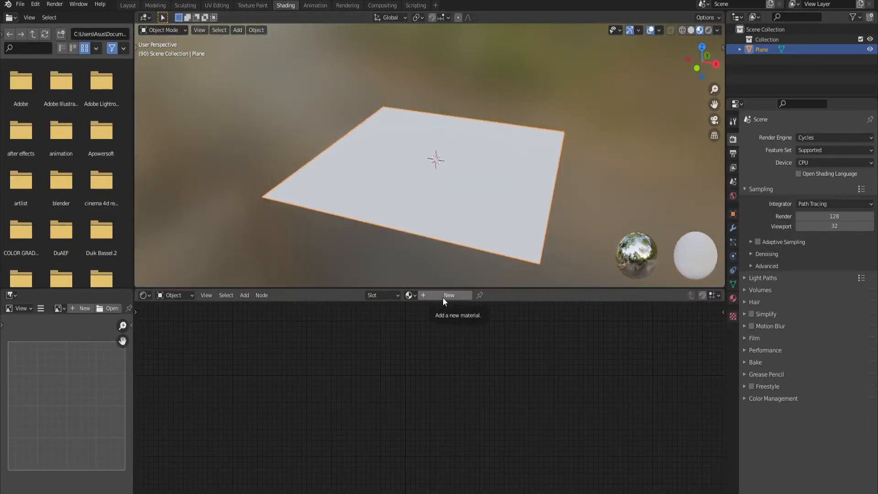
pyautogui.click(443, 298)
pyautogui.scroll(4, 331, 390)
pyautogui.moveTo(330, 390); pyautogui.dragTo(364, 369, button='middle')
pyautogui.scroll(-1, 335, 375)
pyautogui.scroll(-1, 336, 379)
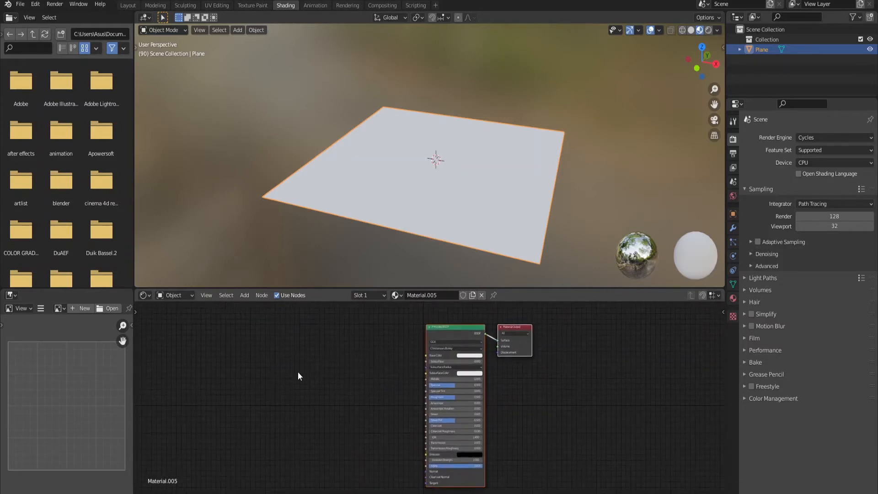
pyautogui.hotkey('shift', 'a')
pyautogui.click(292, 374)
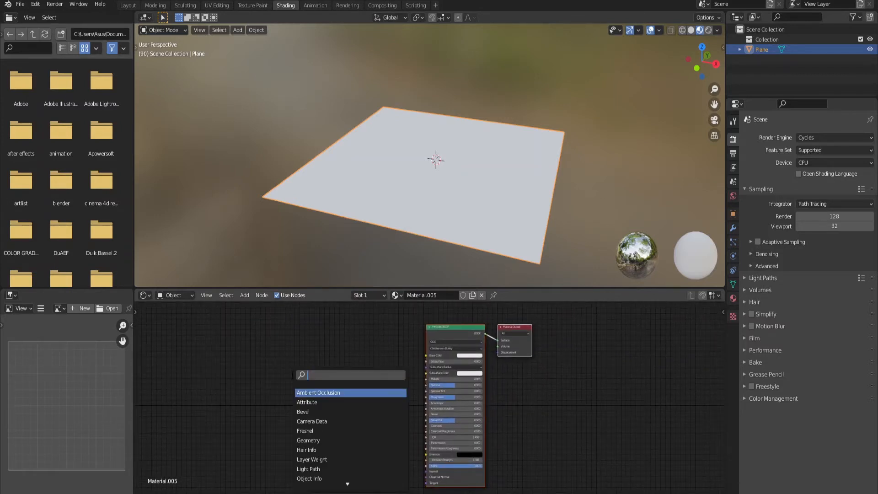
pyautogui.press('Escape')
# Replace the Principled BSDF node with a Glass BSDF and connect it to the Material Output's surface.
pyautogui.click(449, 327)
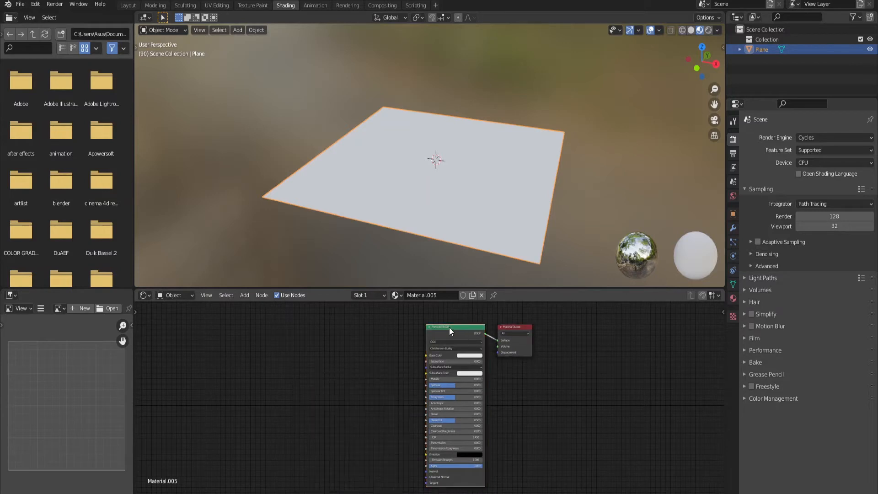
pyautogui.press('x')
pyautogui.hotkey('shift', 'a')
pyautogui.click(396, 341)
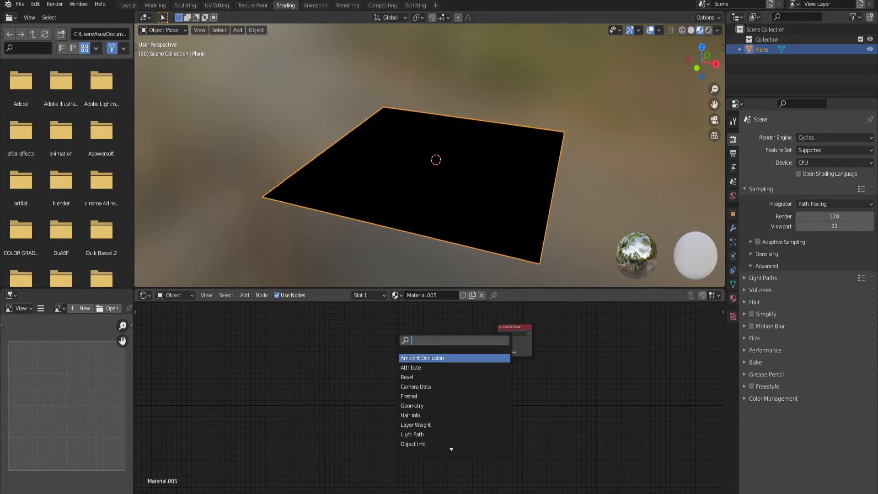
pyautogui.write('glass')
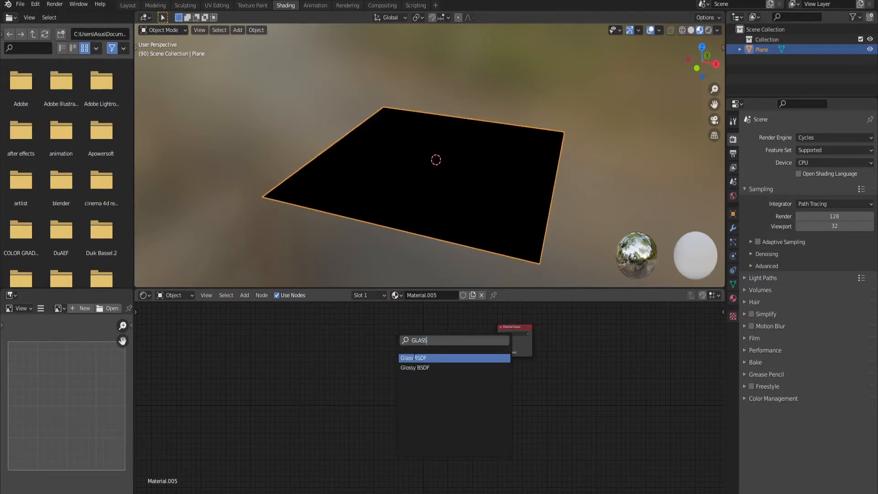
pyautogui.press('Return')
pyautogui.click(413, 343)
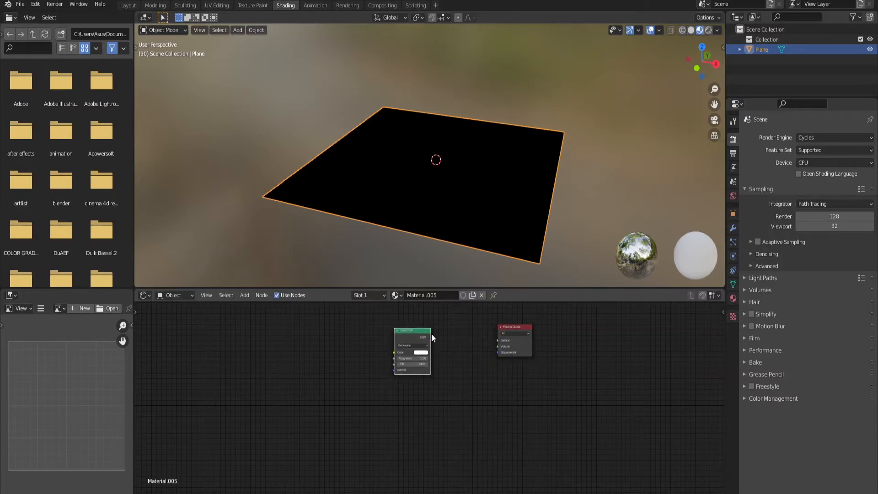
pyautogui.scroll(-4, 432, 373)
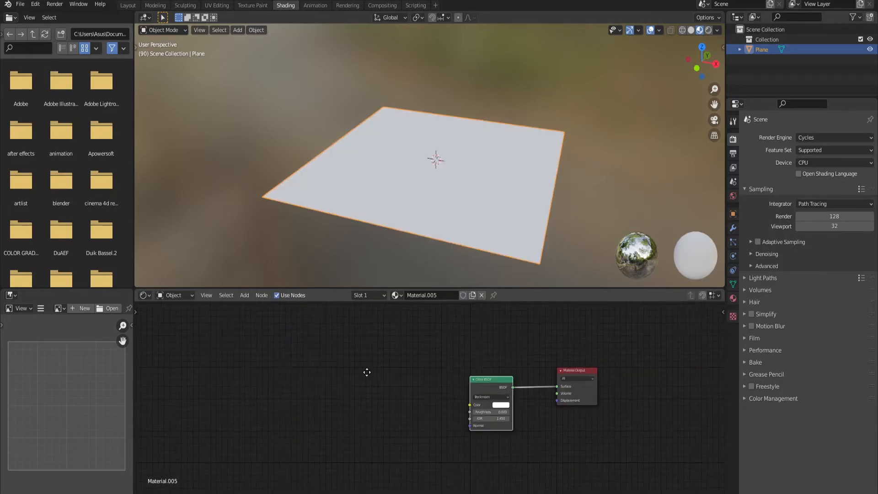
pyautogui.scroll(-2, 367, 372)
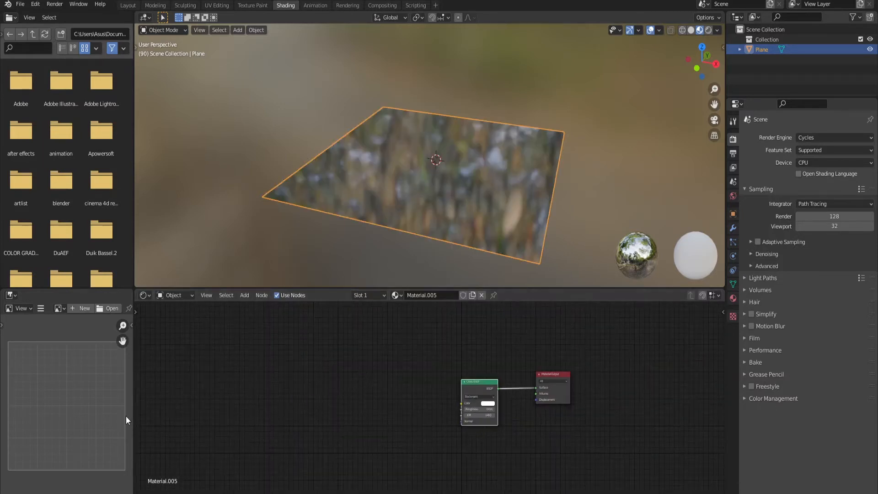
# Add a Noise Texture node in front of the Glass BSDF, leaving room between the two nodes.
pyautogui.hotkey('shift', 'a')
pyautogui.click(369, 370)
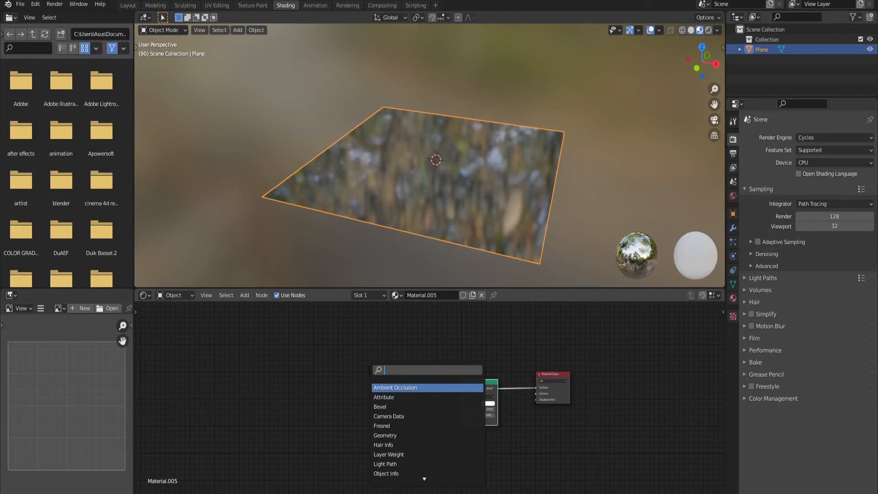
pyautogui.write('noise')
pyautogui.press('Return')
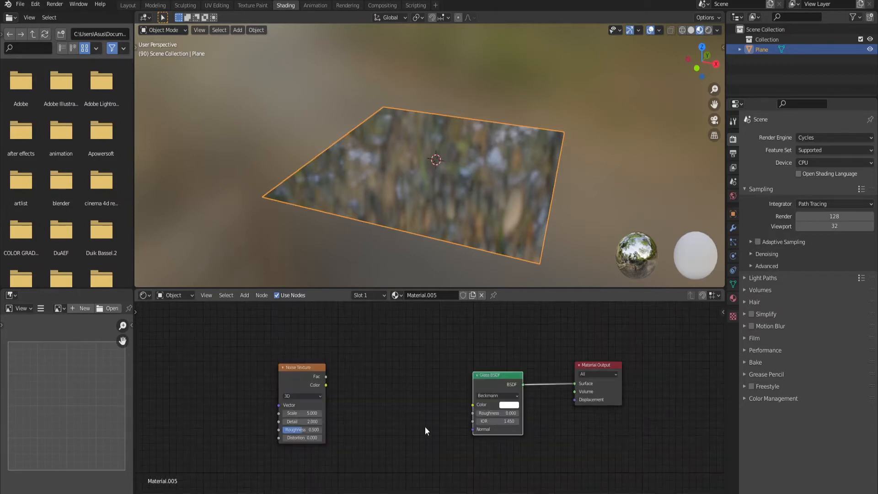
# Add a Bump node between the Noise Texture and Glass BSDF, and connect its output to the Glass BSDF's normal.
pyautogui.hotkey('shift', 'a')
pyautogui.click(406, 392)
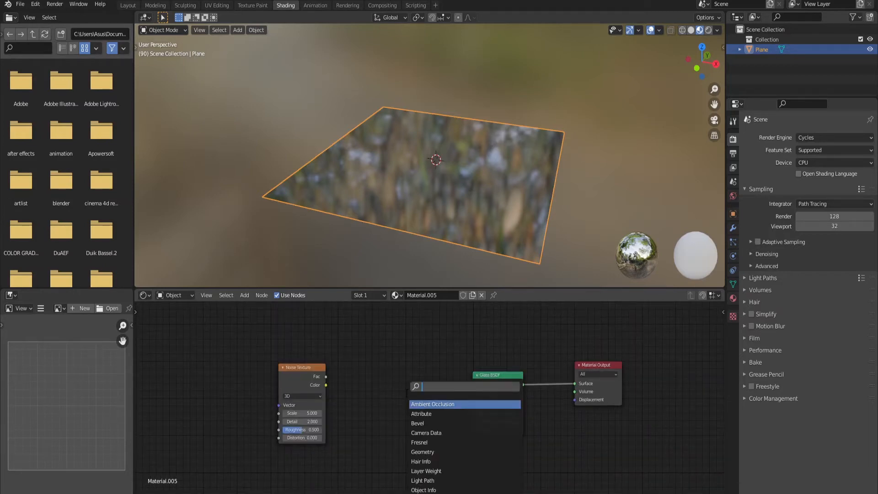
pyautogui.write('BUMP')
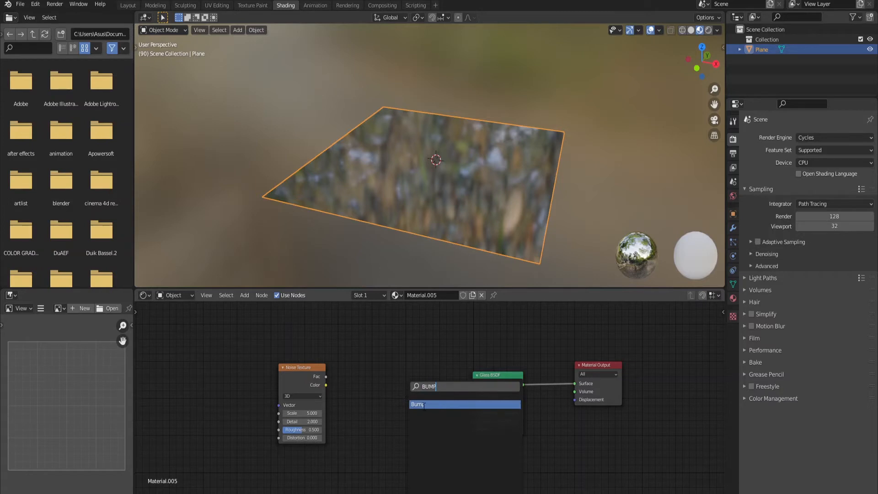
pyautogui.click(423, 405)
pyautogui.click(413, 395)
pyautogui.moveTo(410, 393); pyautogui.dragTo(473, 429)
# Connect the Noise Texture's Fac output to the Bump height and add Mapping and Texture Coordinate nodes to the noise's vector.
pyautogui.scroll(2, 391, 421)
pyautogui.scroll(-2, 390, 414)
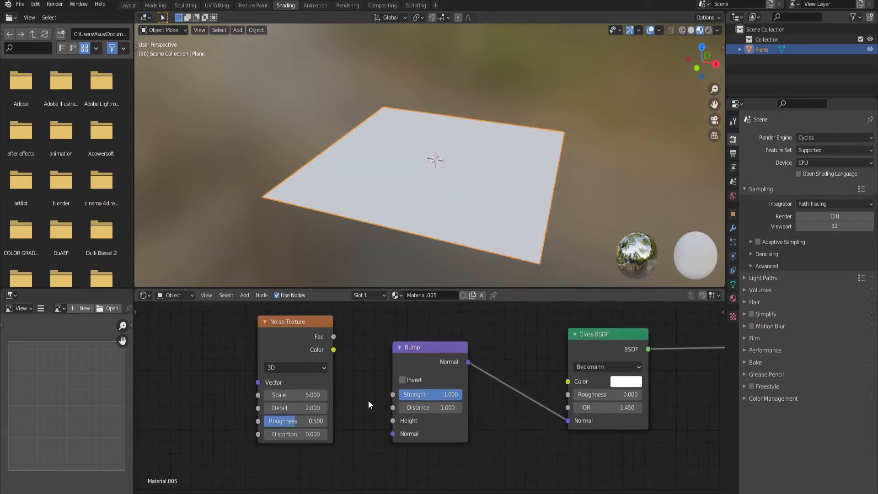
pyautogui.moveTo(328, 350); pyautogui.dragTo(390, 415)
pyautogui.scroll(-3, 330, 407)
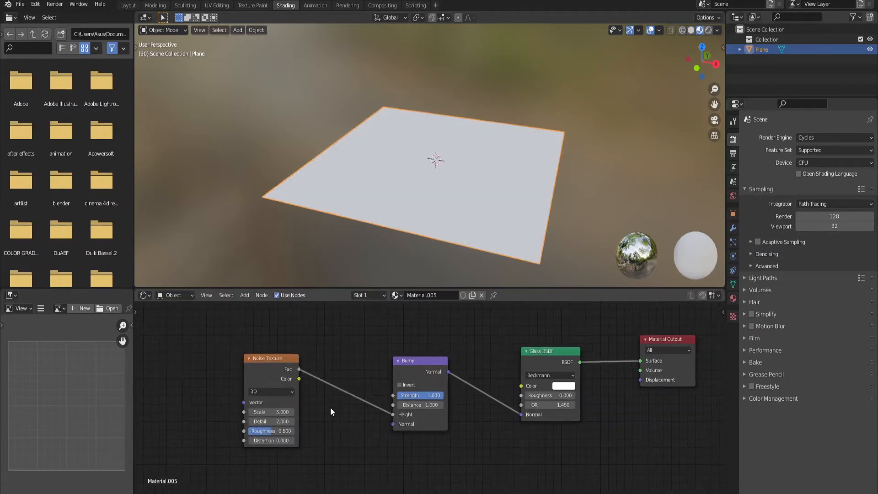
pyautogui.click(358, 384)
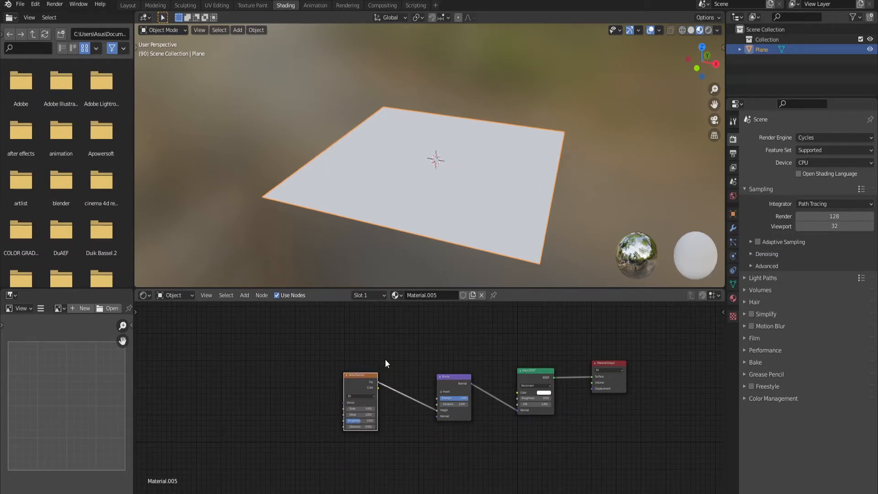
pyautogui.hotkey('ctrl', 't')
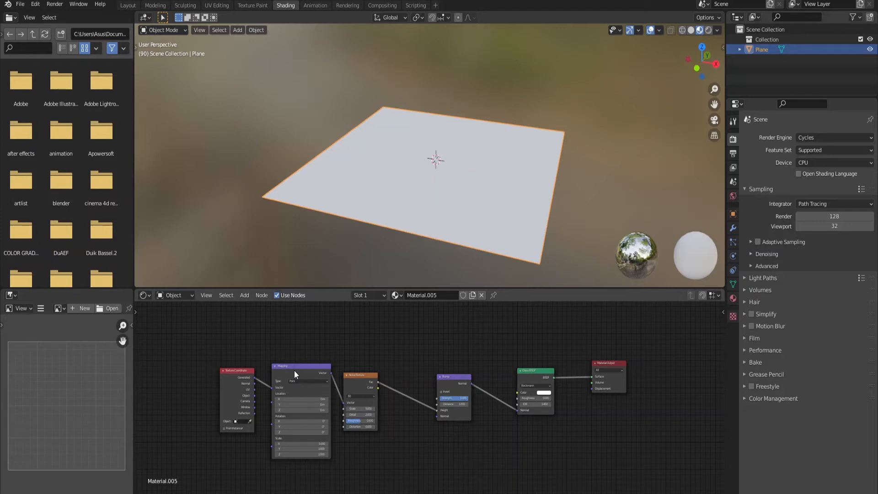
# Check in the add-on preferences whether Node Wrangler is enabled, and close the preferences.
pyautogui.click(42, 3)
pyautogui.click(32, 6)
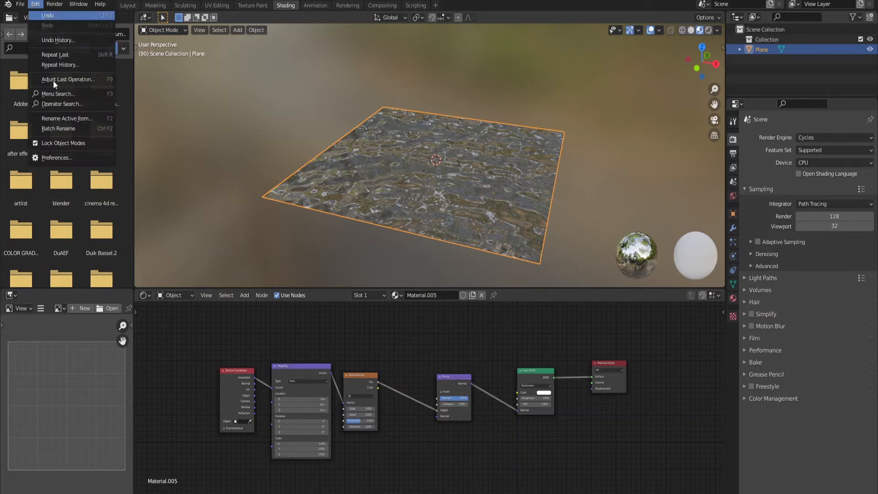
pyautogui.click(57, 158)
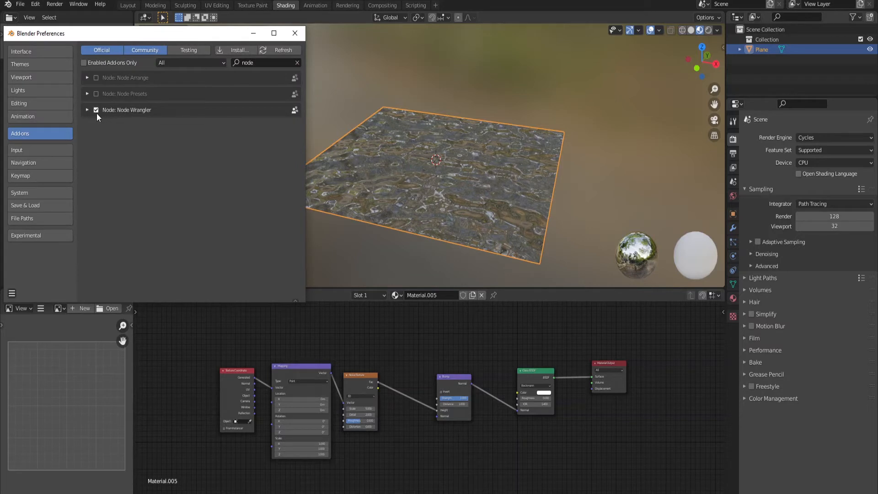
pyautogui.click(294, 35)
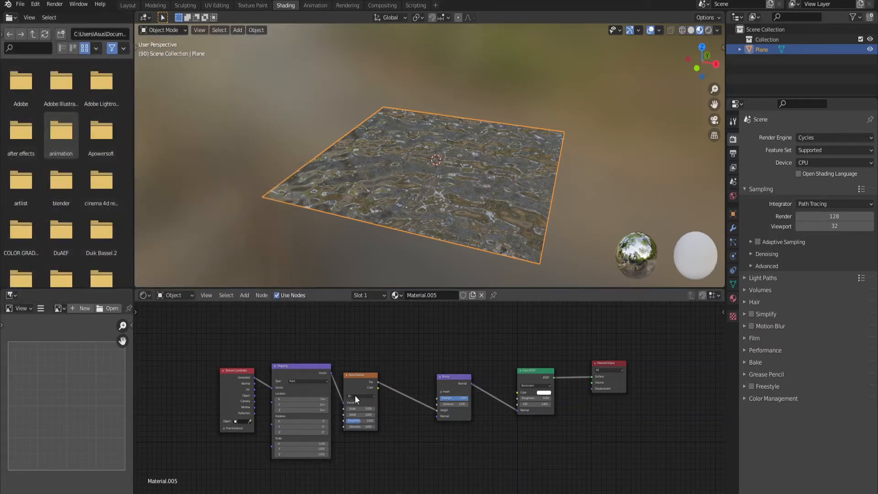
# Examine the plane's glass water surface at a low angle and the node chain that drives its bump.
pyautogui.scroll(5, 352, 394)
pyautogui.scroll(-5, 361, 389)
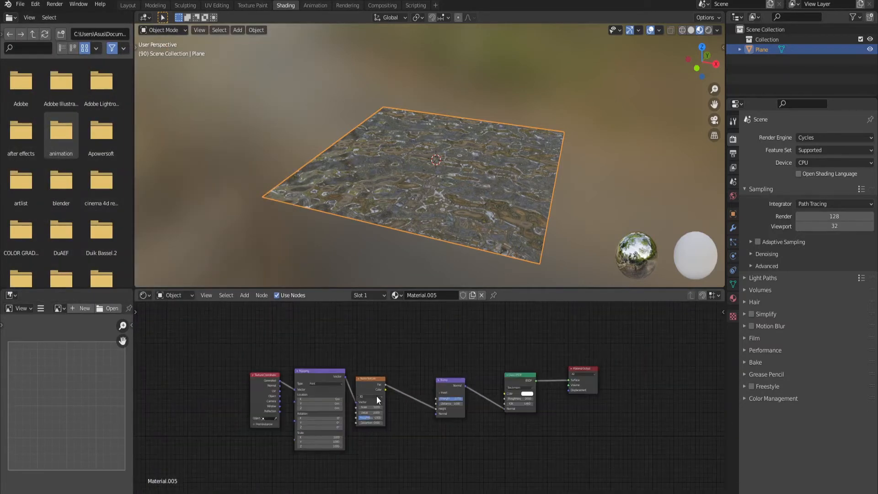
pyautogui.scroll(4, 376, 396)
pyautogui.scroll(-3, 398, 215)
pyautogui.scroll(4, 419, 230)
pyautogui.moveTo(399, 215); pyautogui.dragTo(347, 216, button='middle')
pyautogui.scroll(2, 463, 195)
pyautogui.scroll(-4, 481, 205)
pyautogui.scroll(-3, 403, 205)
pyautogui.scroll(6, 476, 205)
pyautogui.scroll(-4, 393, 198)
pyautogui.scroll(-2, 413, 196)
pyautogui.scroll(3, 429, 209)
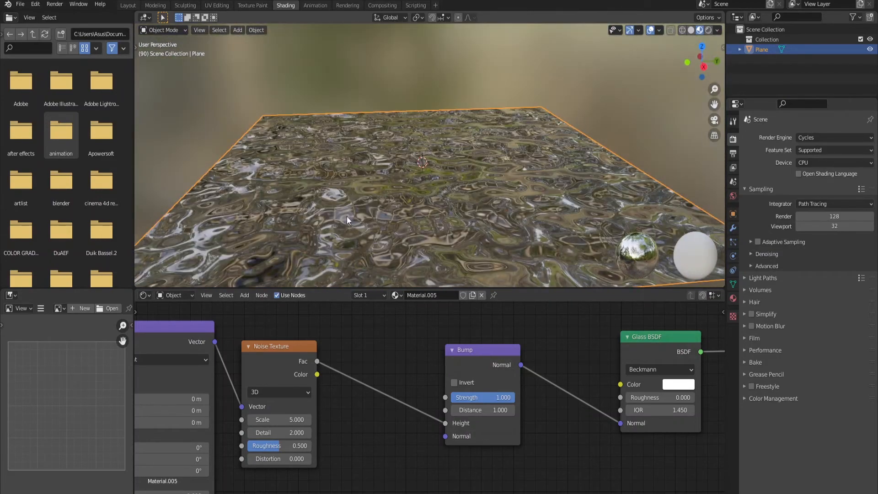
pyautogui.scroll(-3, 339, 395)
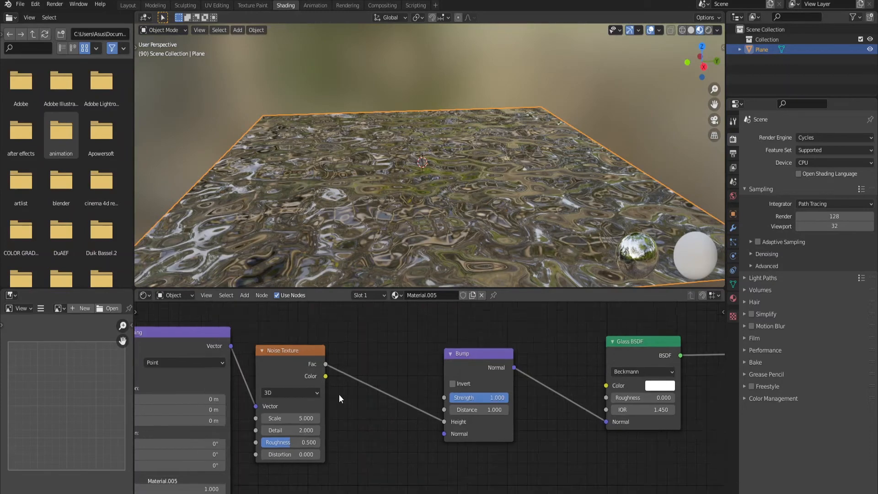
pyautogui.moveTo(382, 406); pyautogui.dragTo(326, 408, button='middle')
pyautogui.scroll(1, 326, 408)
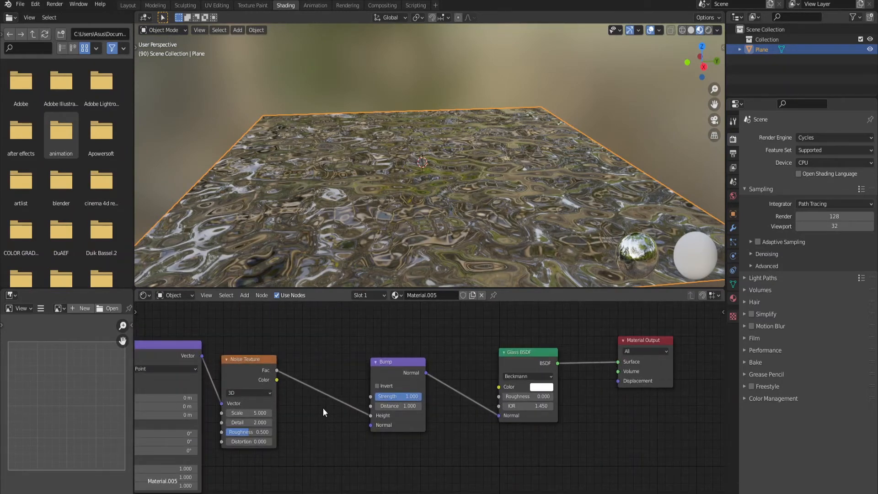
# Shift the Noise Texture node slightly away from the Mapping node and place a duplicate of it above.
pyautogui.moveTo(230, 358); pyautogui.dragTo(248, 359)
pyautogui.scroll(-1, 317, 422)
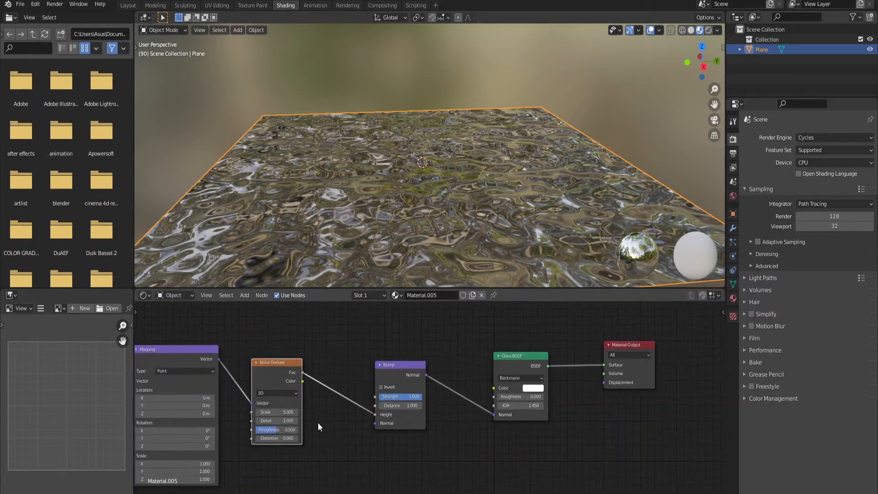
pyautogui.scroll(-2, 317, 422)
pyautogui.scroll(1, 270, 430)
pyautogui.moveTo(264, 444); pyautogui.dragTo(303, 441, button='middle')
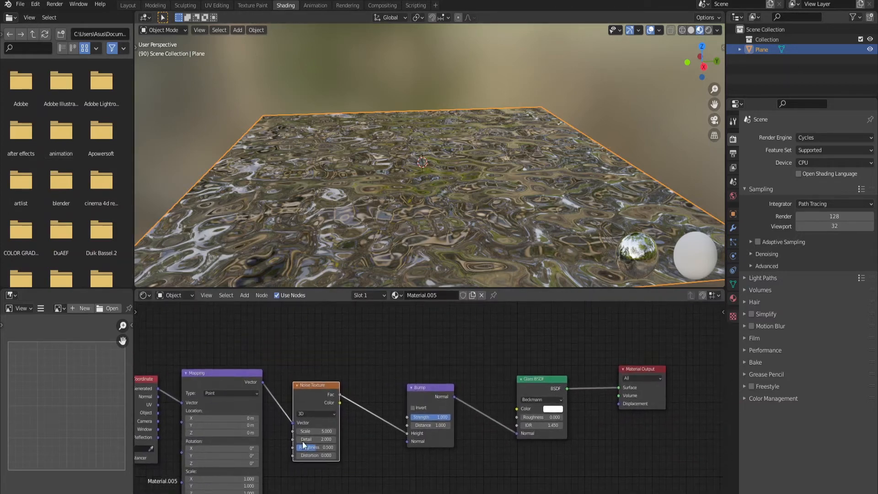
pyautogui.hotkey('shift', 'd')
pyautogui.click(301, 320)
pyautogui.scroll(-1, 297, 406)
pyautogui.scroll(1, 298, 406)
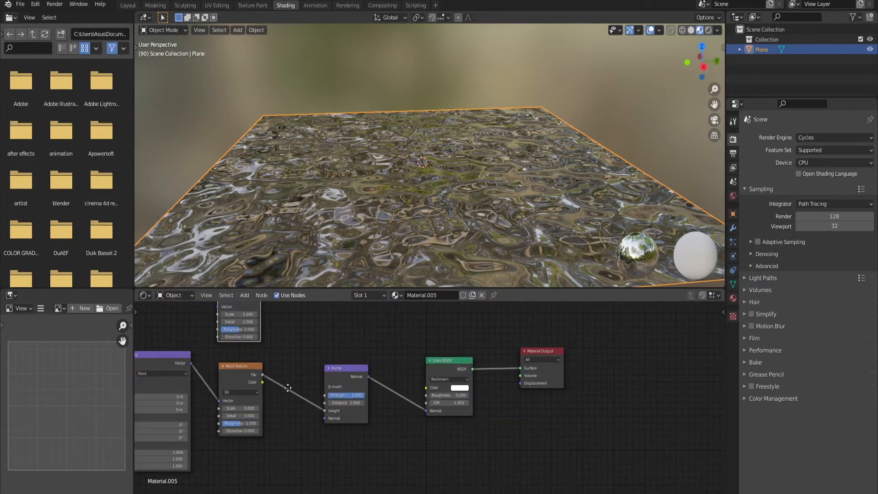
pyautogui.moveTo(297, 406); pyautogui.dragTo(308, 432, button='middle')
# Combine the color outputs of both Noise Textures in a Mix node set to Multiply that feeds the Bump node.
pyautogui.hotkey('shift', 'a')
pyautogui.write('Mix')
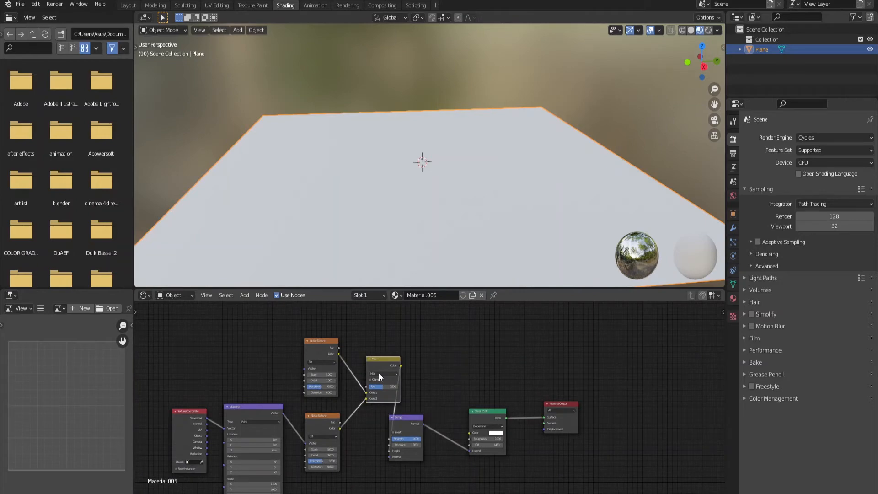
pyautogui.click(381, 373)
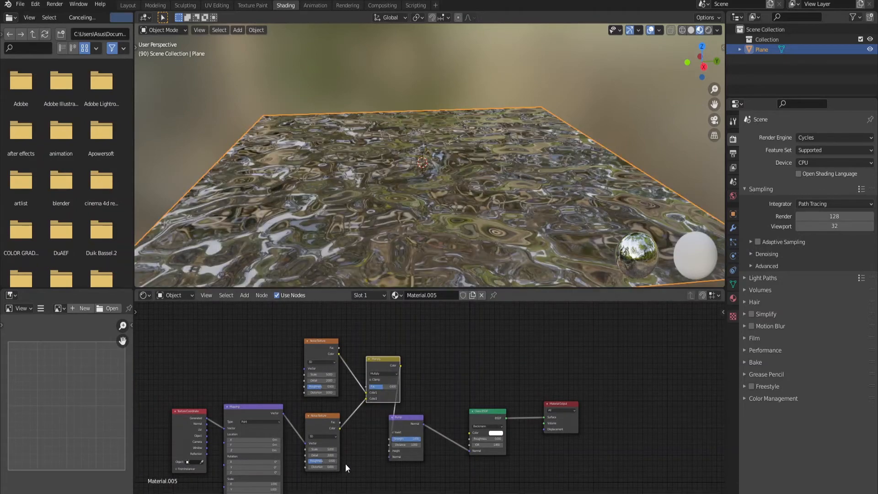
# Set the scale of the lower Noise Texture, the one connected to the Mapping node, to 30.
pyautogui.scroll(4, 376, 422)
pyautogui.scroll(-2, 434, 389)
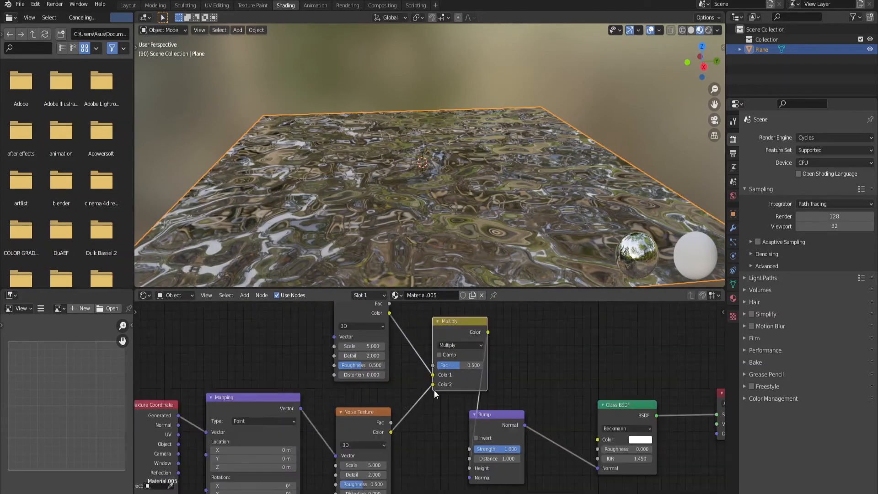
pyautogui.scroll(-2, 370, 427)
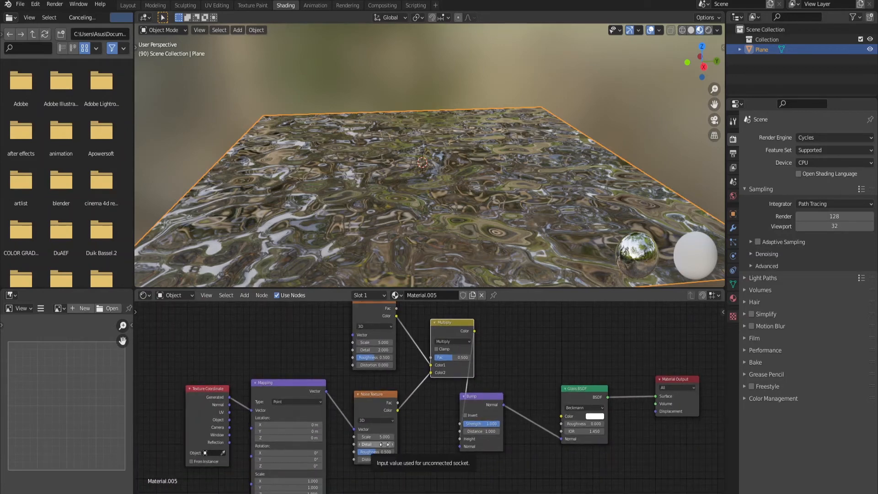
pyautogui.click(383, 438)
pyautogui.write('30')
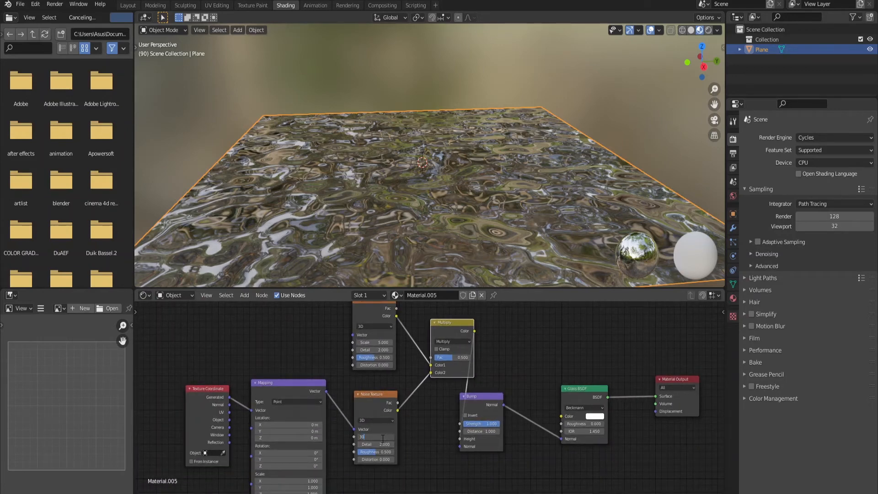
pyautogui.press('Return')
# Set the scale of the upper Noise Texture to 12 and check the water surface from a low angle.
pyautogui.scroll(4, 373, 367)
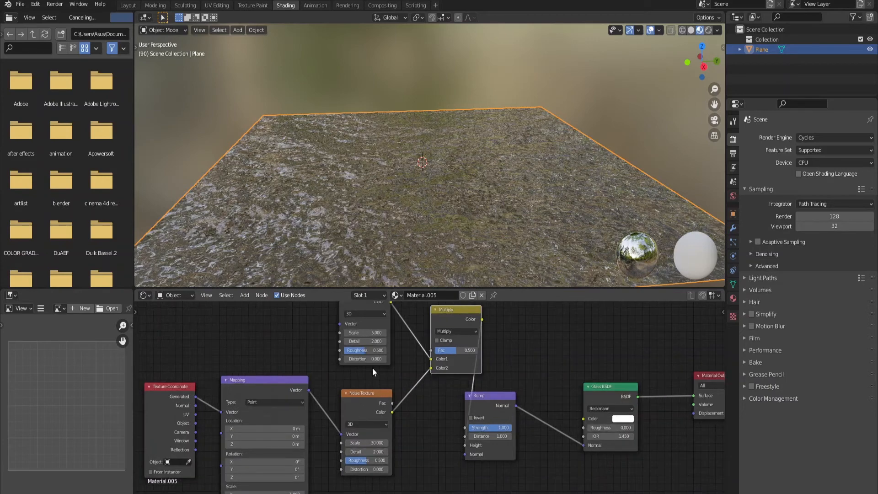
pyautogui.click(357, 362)
pyautogui.write('123')
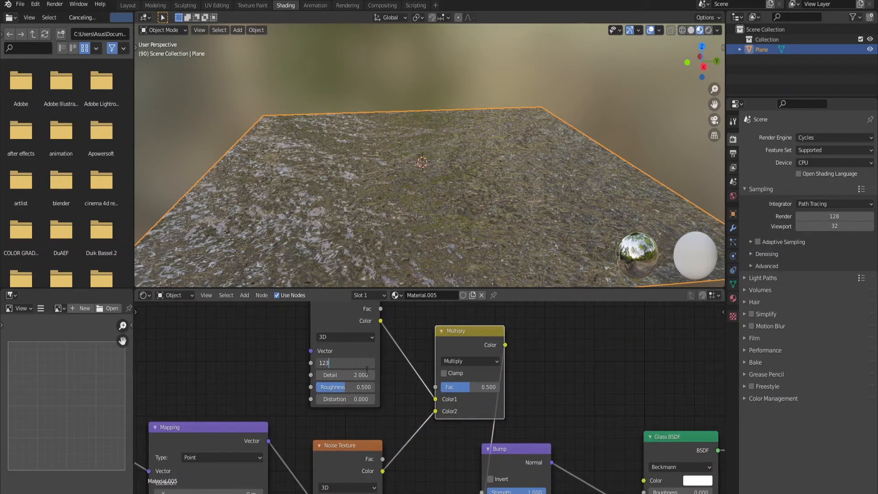
pyautogui.press('BackSpace')
pyautogui.press('Return')
pyautogui.scroll(-5, 378, 208)
pyautogui.moveTo(378, 207); pyautogui.dragTo(495, 204, button='middle')
pyautogui.scroll(5, 456, 207)
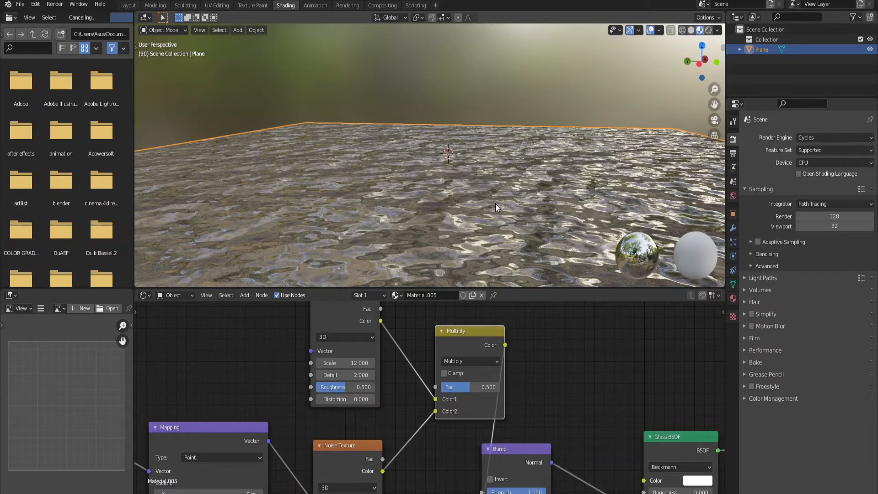
pyautogui.scroll(-5, 588, 409)
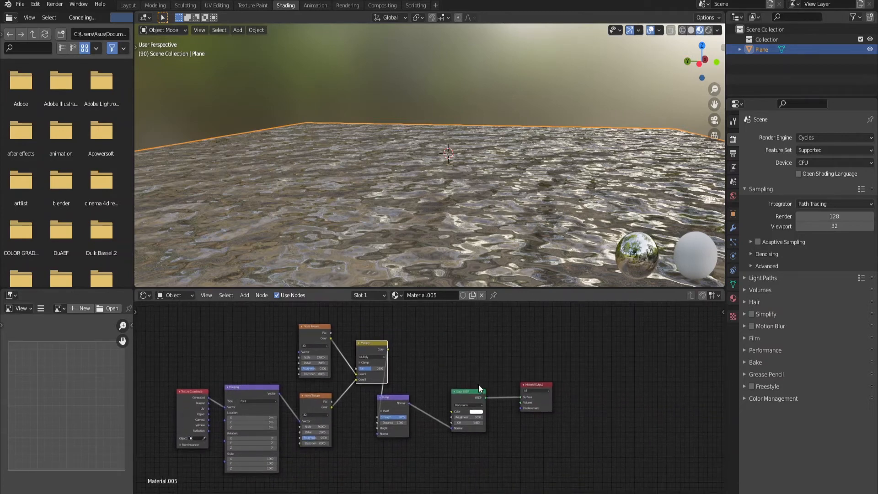
pyautogui.scroll(-2, 485, 402)
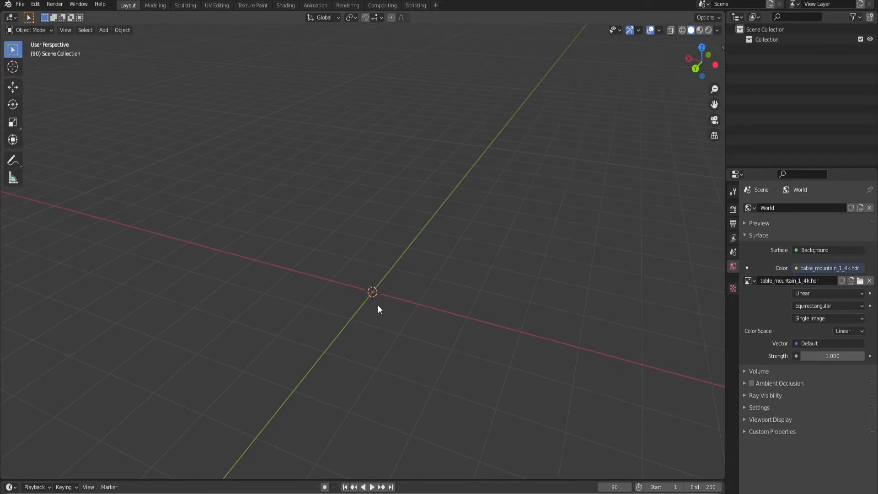
# Add a cube mesh and flatten it by scaling it along the Z axis to about 0.28.
pyautogui.hotkey('shift', 'a')
pyautogui.moveTo(378, 304)
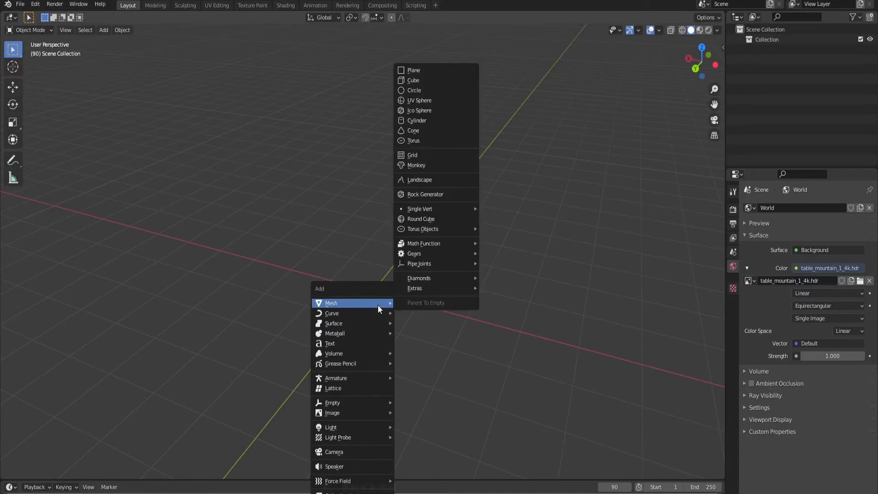
pyautogui.click(412, 82)
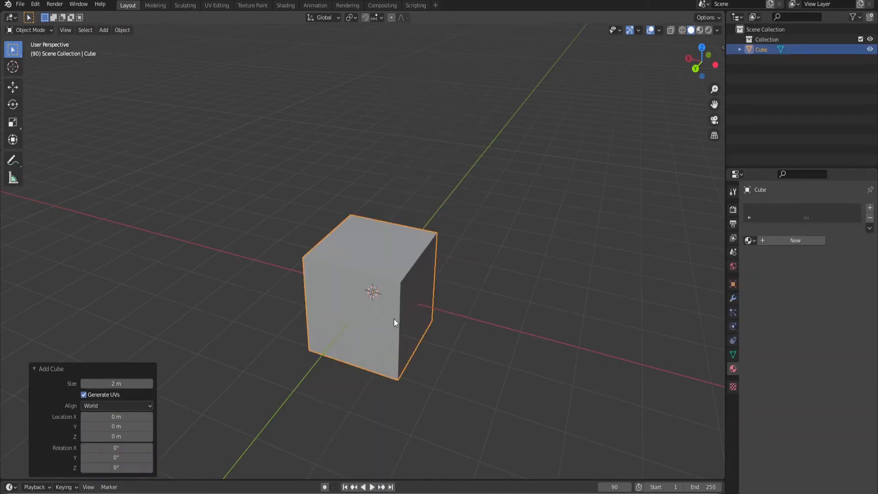
pyautogui.press('s')
pyautogui.press('z')
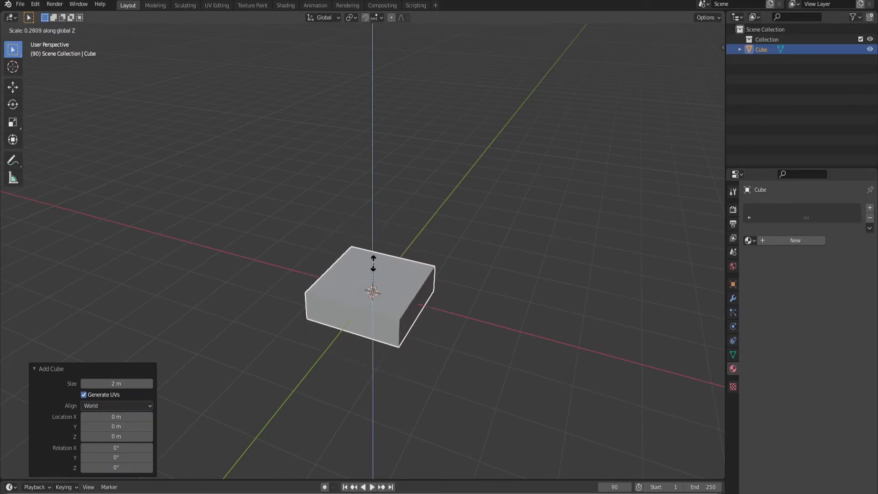
pyautogui.click(375, 267)
# Subdivide the flattened block's top face with 5 cuts and apply the object's scale.
pyautogui.scroll(2, 345, 370)
pyautogui.moveTo(440, 365); pyautogui.dragTo(435, 339, button='middle')
pyautogui.scroll(-4, 344, 370)
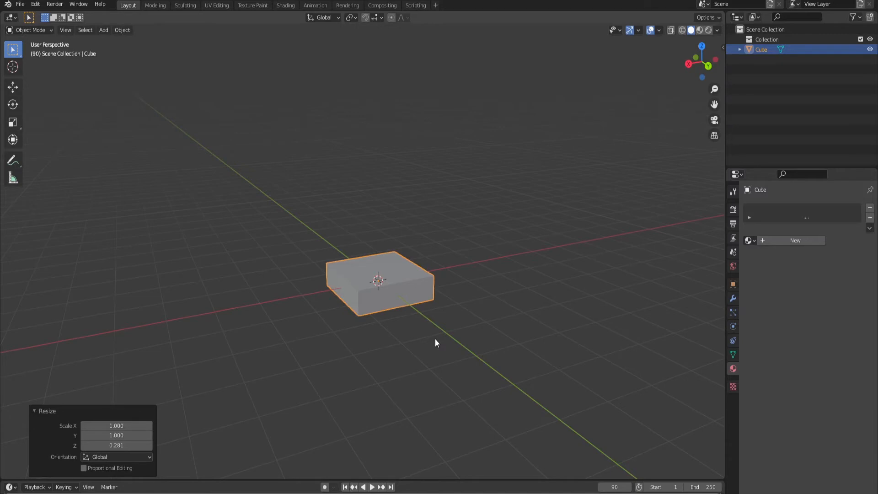
pyautogui.moveTo(435, 339)
pyautogui.mouseDown(button='middle')
pyautogui.moveTo(346, 421)
pyautogui.moveTo(316, 345)
pyautogui.moveTo(437, 284)
pyautogui.moveTo(367, 323)
pyautogui.moveTo(435, 345)
pyautogui.mouseUp(button='middle')
pyautogui.scroll(3, 316, 345)
pyautogui.scroll(-4, 437, 285)
pyautogui.scroll(4, 367, 323)
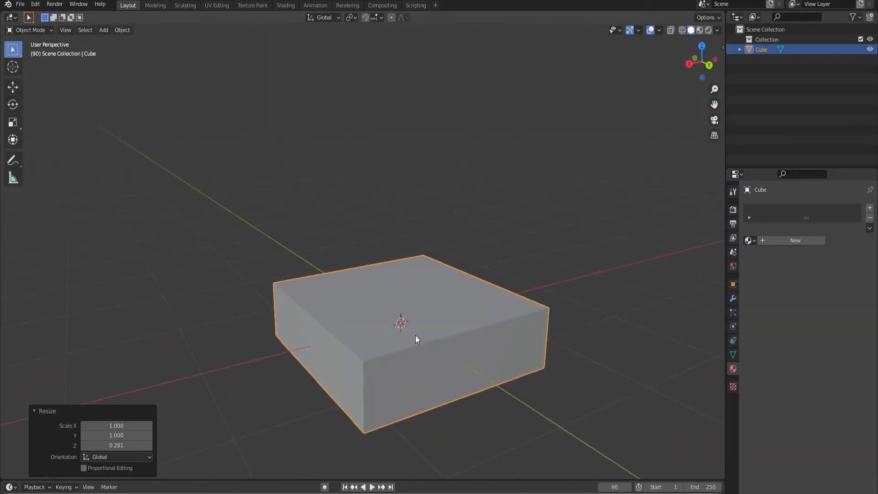
pyautogui.press('Tab')
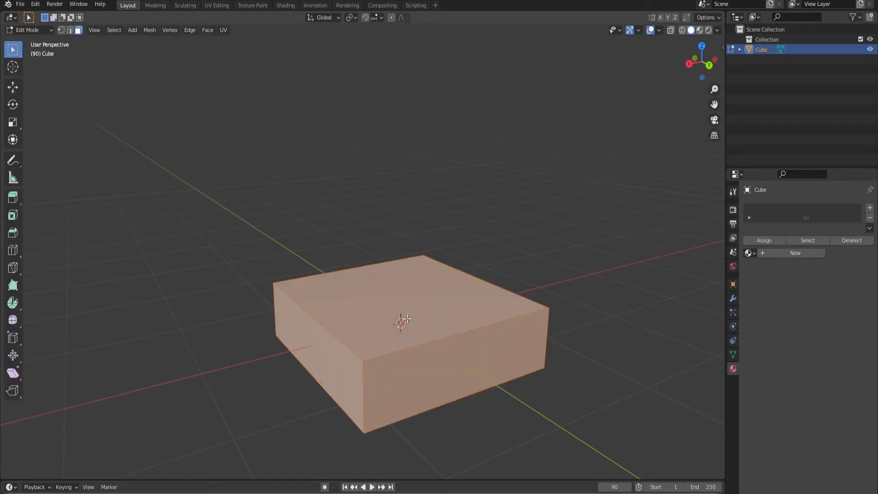
pyautogui.click(408, 319)
pyautogui.rightClick(408, 318)
pyautogui.click(405, 318)
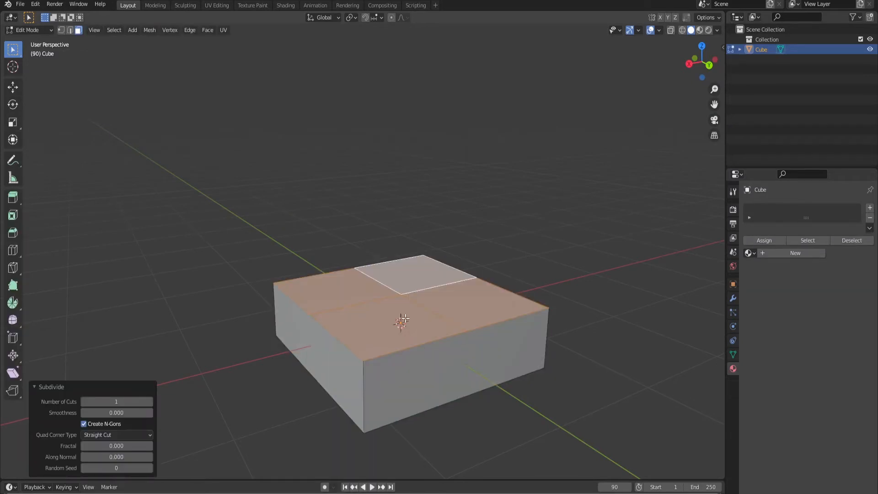
pyautogui.click(151, 402)
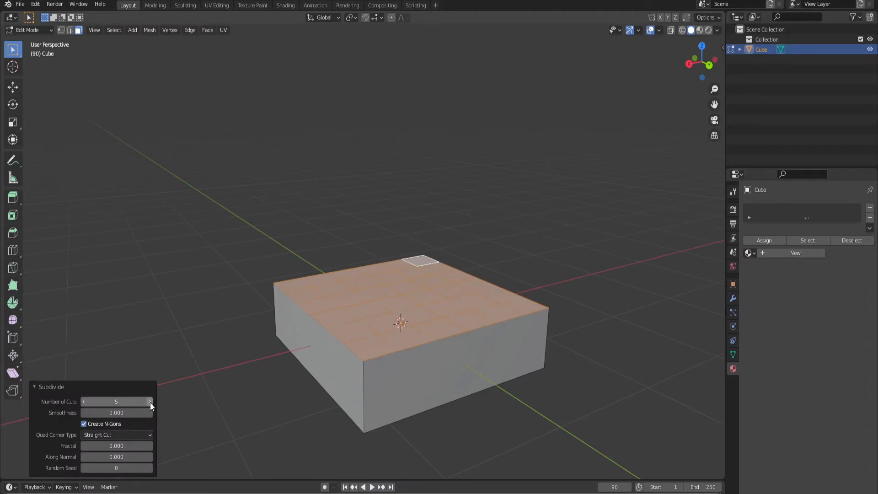
pyautogui.press('Tab')
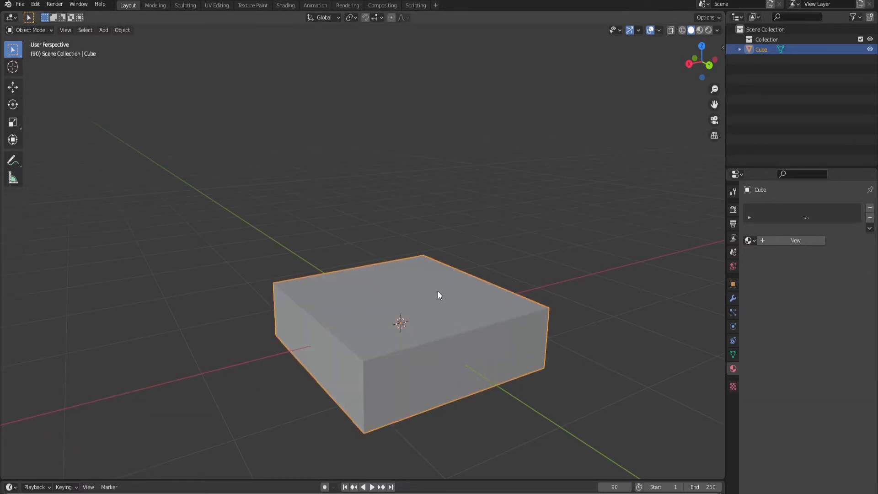
pyautogui.hotkey('ctrl', 'a')
pyautogui.click(405, 311)
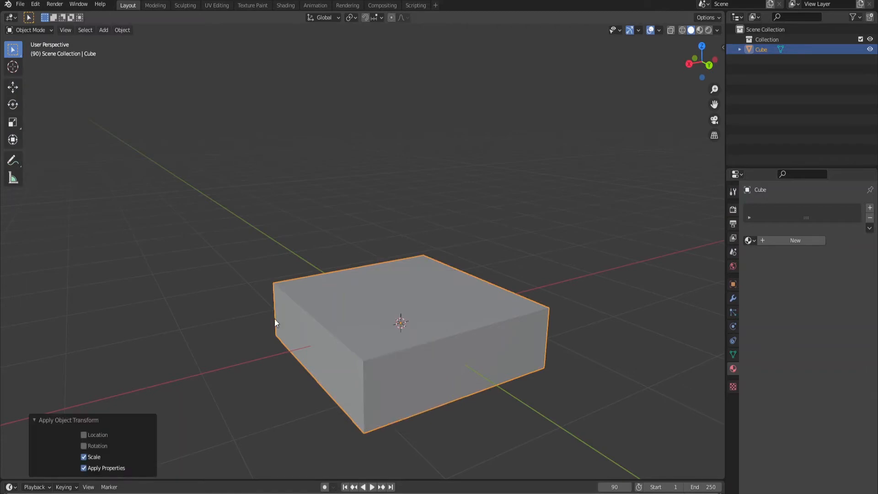
# Sculpt uneven waves into the block's top surface using the Draw brush with a radius of about 145 px.
pyautogui.click(186, 8)
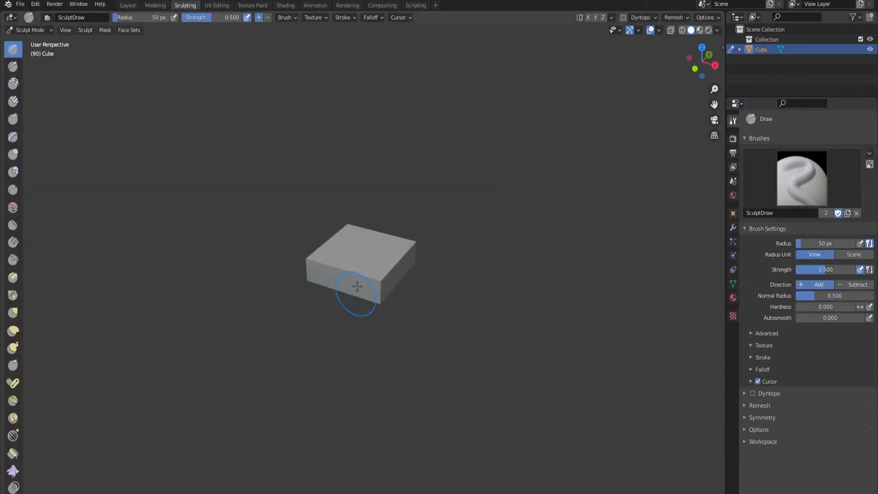
pyautogui.scroll(5, 373, 280)
pyautogui.moveTo(349, 300)
pyautogui.mouseDown(button='middle')
pyautogui.moveTo(295, 278)
pyautogui.moveTo(328, 298)
pyautogui.mouseUp(button='middle')
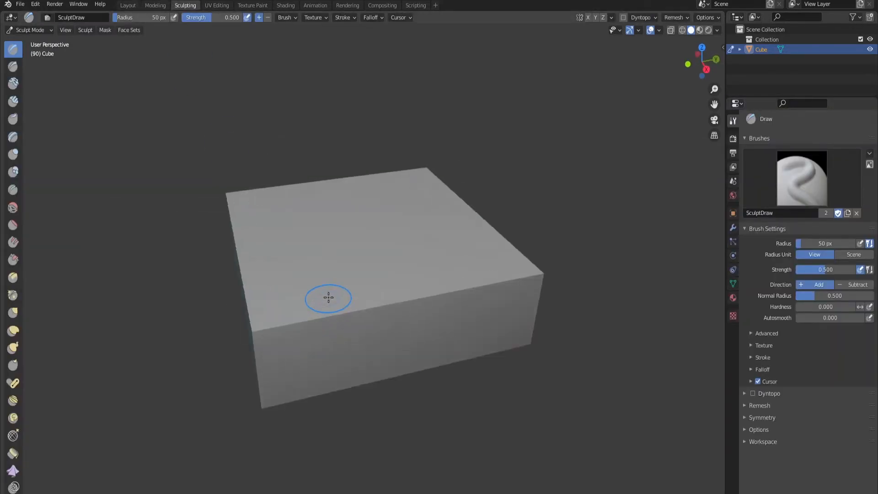
pyautogui.scroll(3, 288, 273)
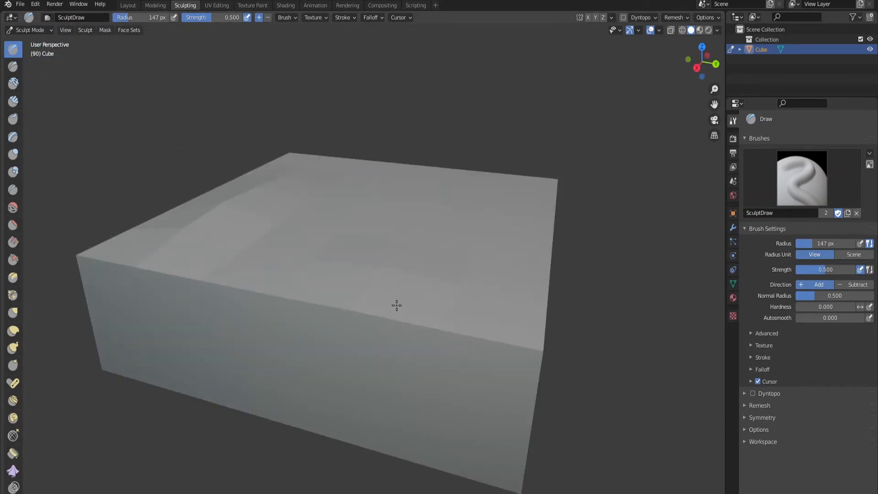
pyautogui.moveTo(467, 299); pyautogui.dragTo(398, 325, button='middle')
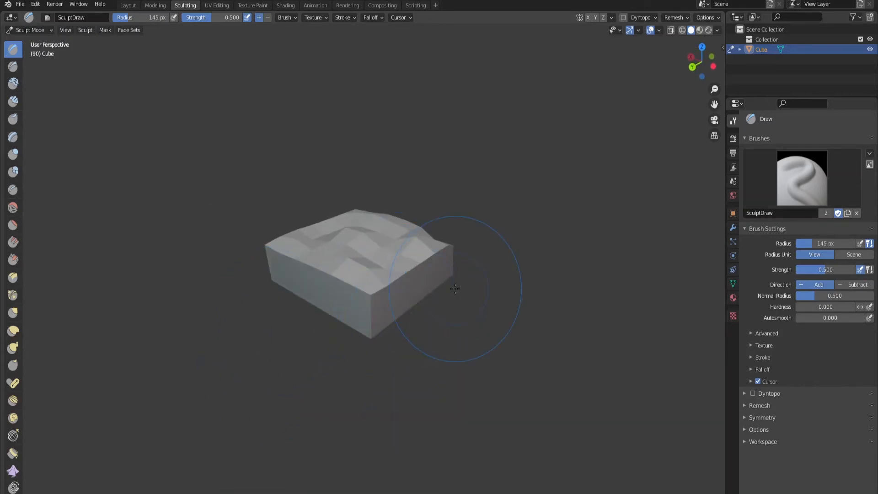
pyautogui.press('Tab')
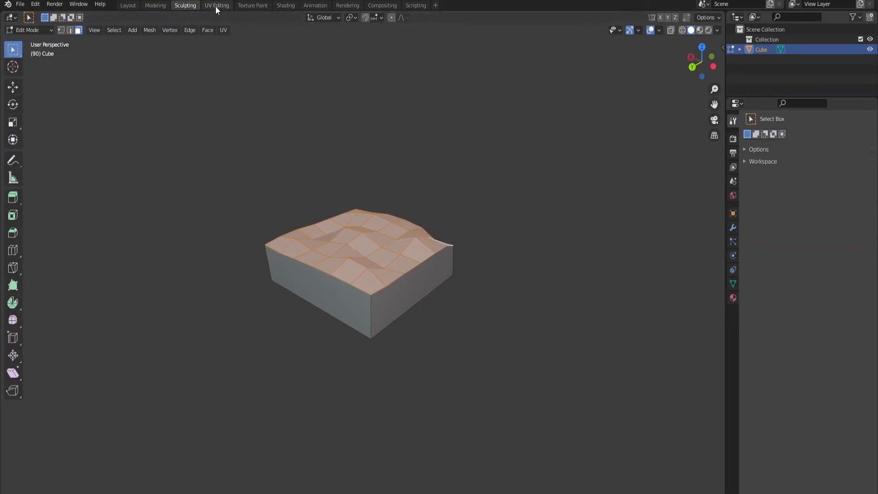
# Create a new material for the sculpted block in the Shading workspace.
pyautogui.click(286, 5)
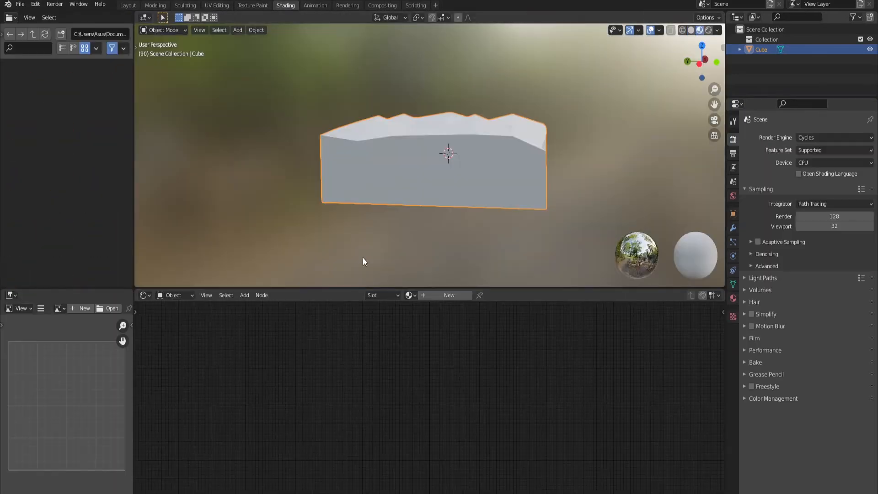
pyautogui.click(446, 296)
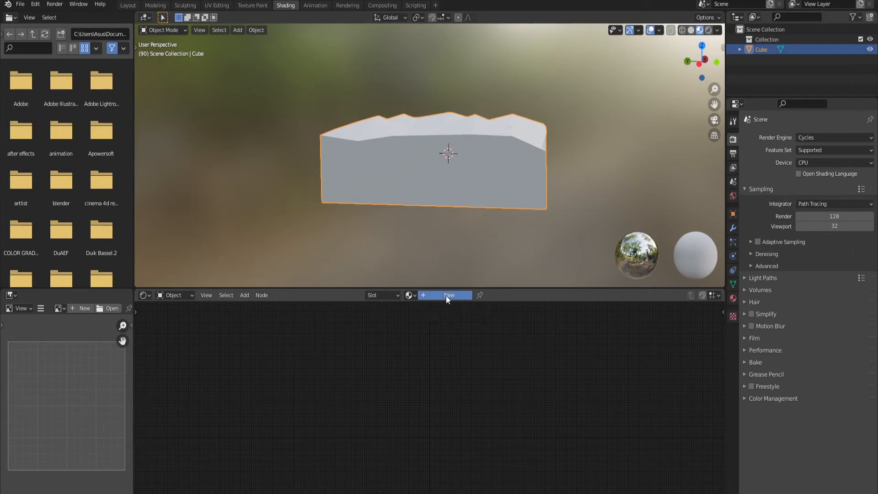
pyautogui.scroll(10, 389, 409)
pyautogui.moveTo(401, 429); pyautogui.dragTo(328, 383, button='middle')
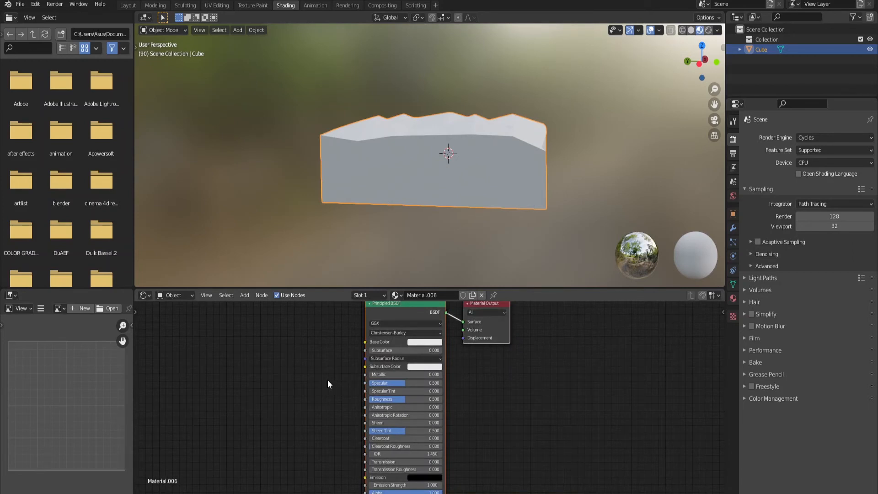
pyautogui.scroll(-2, 326, 377)
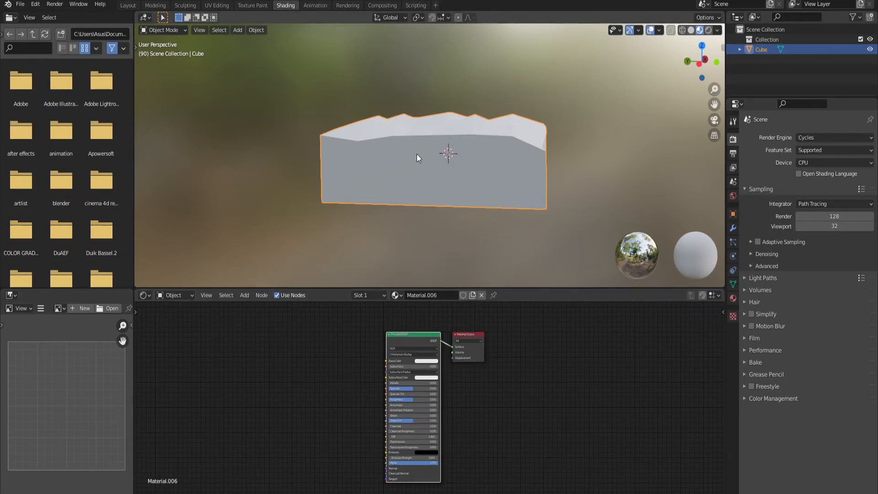
# Examine the sculpted block from another side and the default shader nodes of its material.
pyautogui.moveTo(416, 154); pyautogui.dragTo(379, 185, button='middle')
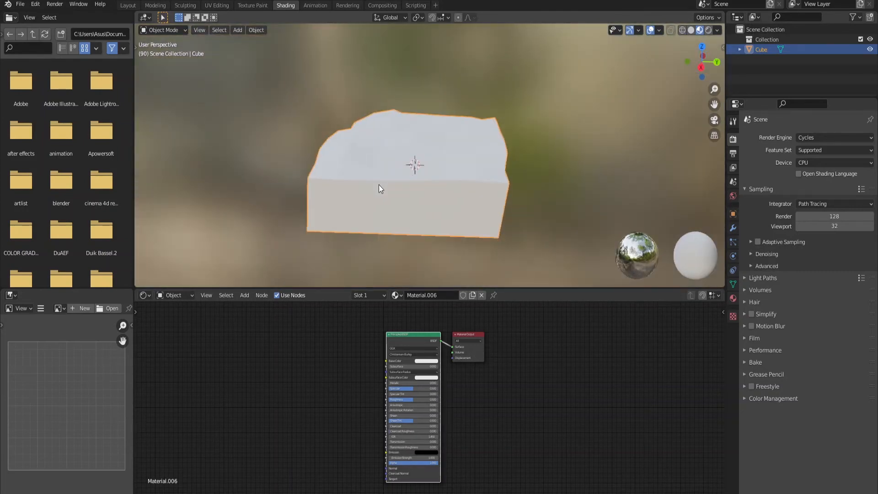
pyautogui.scroll(2, 306, 377)
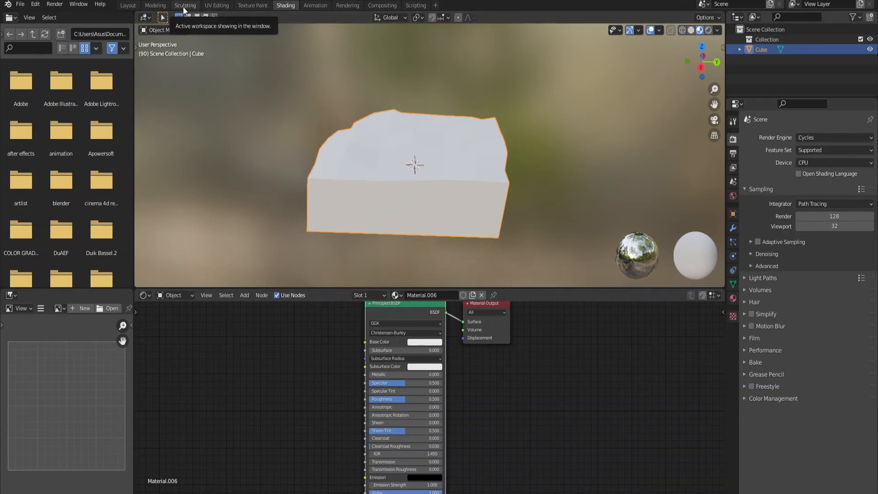
pyautogui.scroll(1, 309, 354)
pyautogui.scroll(-3, 311, 366)
pyautogui.moveTo(334, 393); pyautogui.dragTo(326, 377, button='middle')
pyautogui.scroll(1, 318, 405)
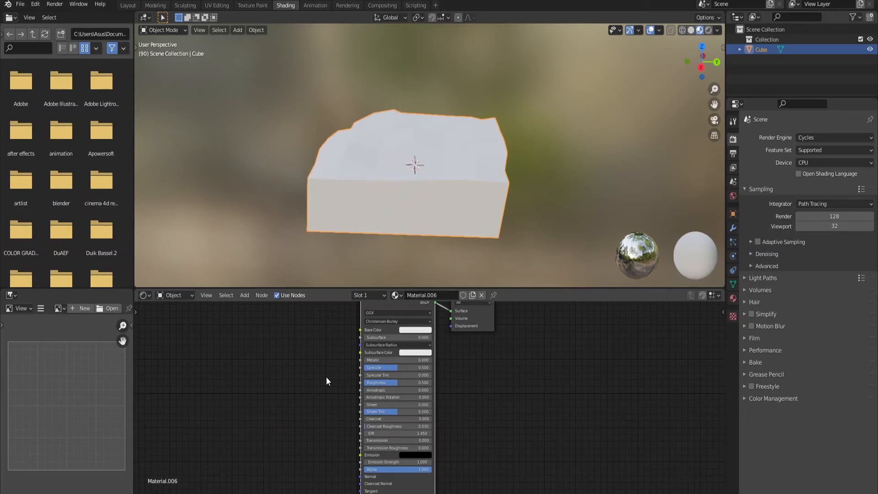
pyautogui.scroll(-2, 340, 380)
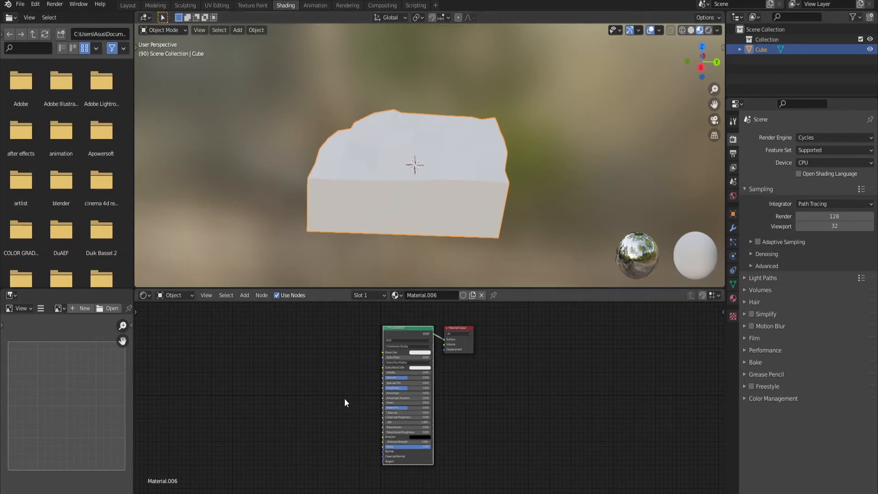
pyautogui.scroll(3, 334, 409)
pyautogui.moveTo(333, 408); pyautogui.dragTo(425, 418, button='middle')
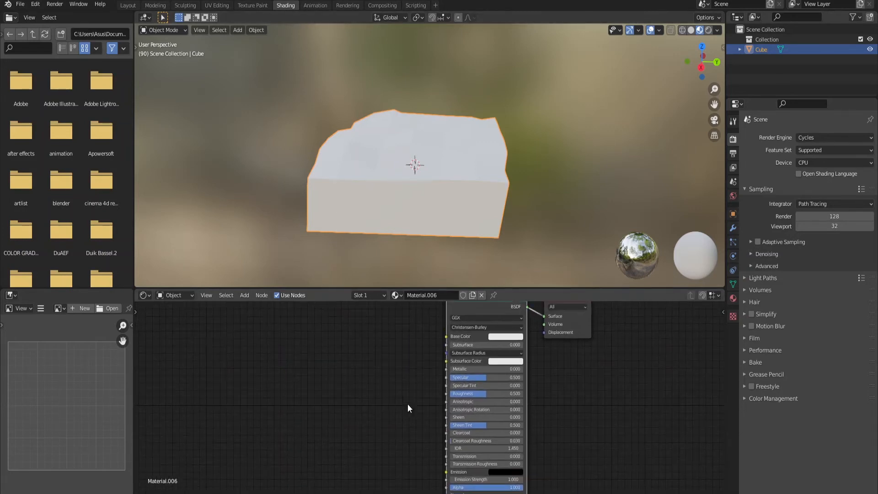
pyautogui.scroll(-2, 389, 405)
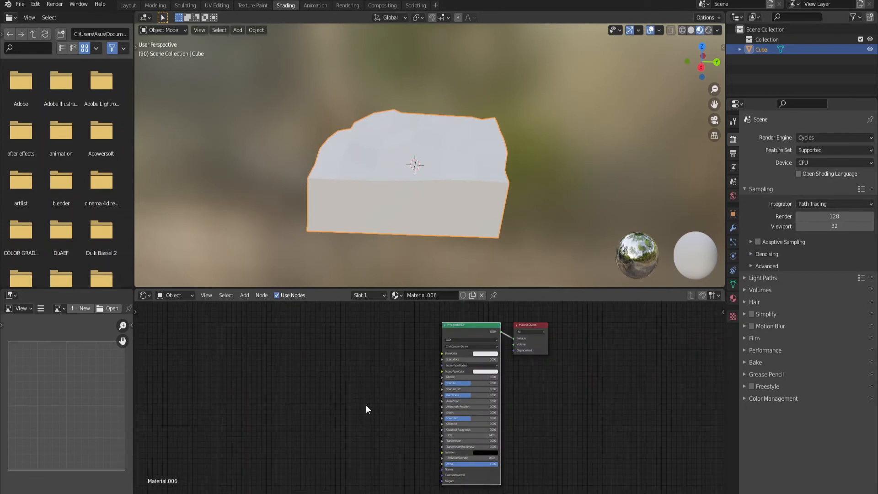
# Delete the Principled BSDF node and place a Mix Shader node to the left of the Material Output.
pyautogui.hotkey('shift', 'a')
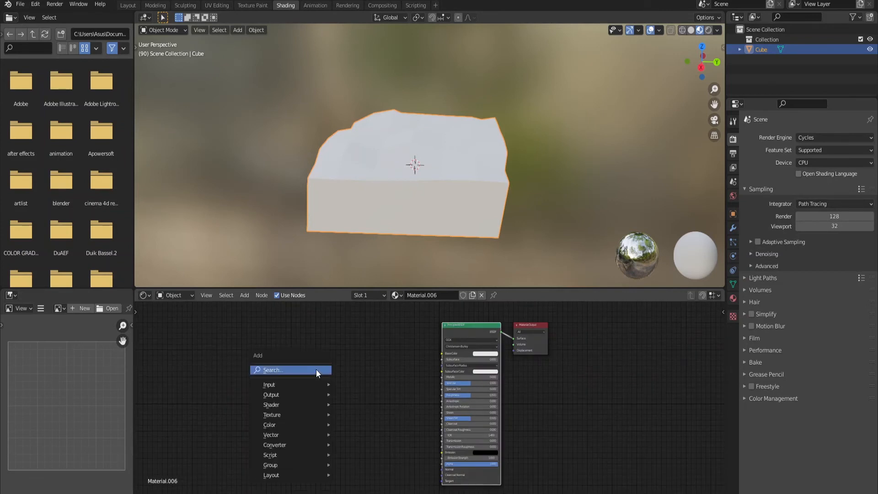
pyautogui.press('Delete')
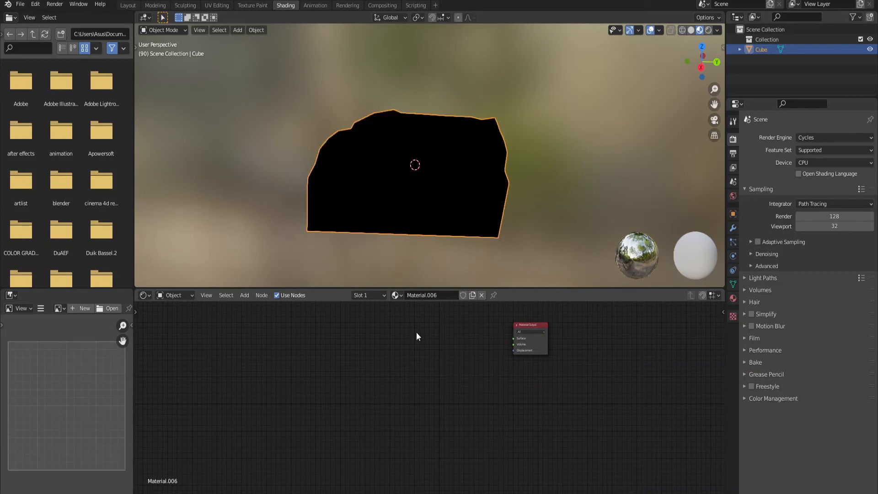
pyautogui.hotkey('shift', 'a')
pyautogui.click(307, 341)
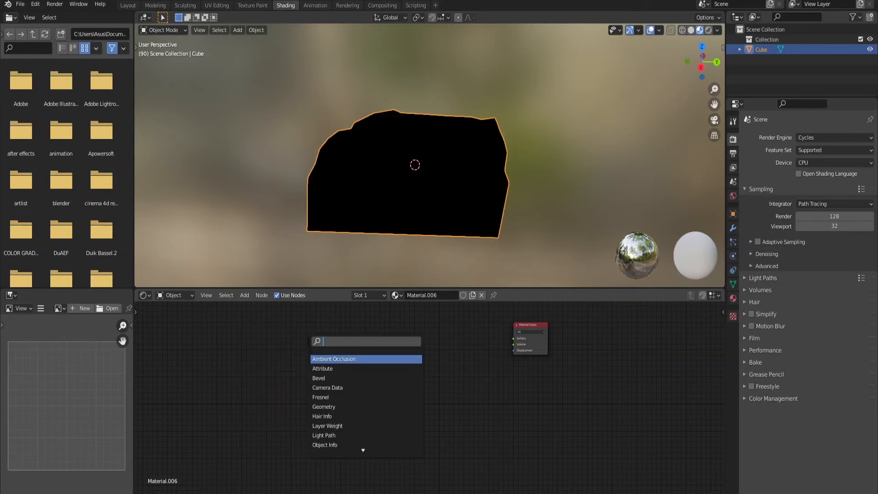
pyautogui.write('mix')
pyautogui.press('Return')
pyautogui.click(370, 324)
# Add a second Mix Shader node below the first, and connect the first Mix Shader to the Material Output's Surface.
pyautogui.hotkey('shift', 'a')
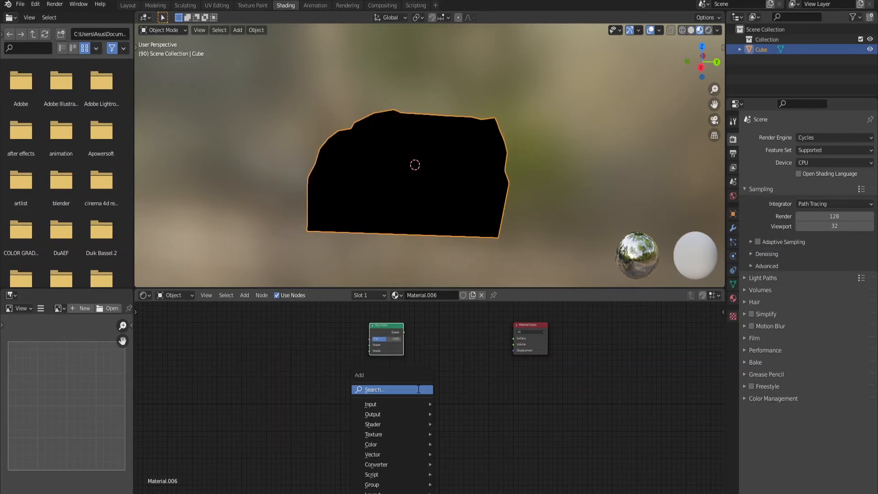
pyautogui.click(418, 389)
pyautogui.write('mix')
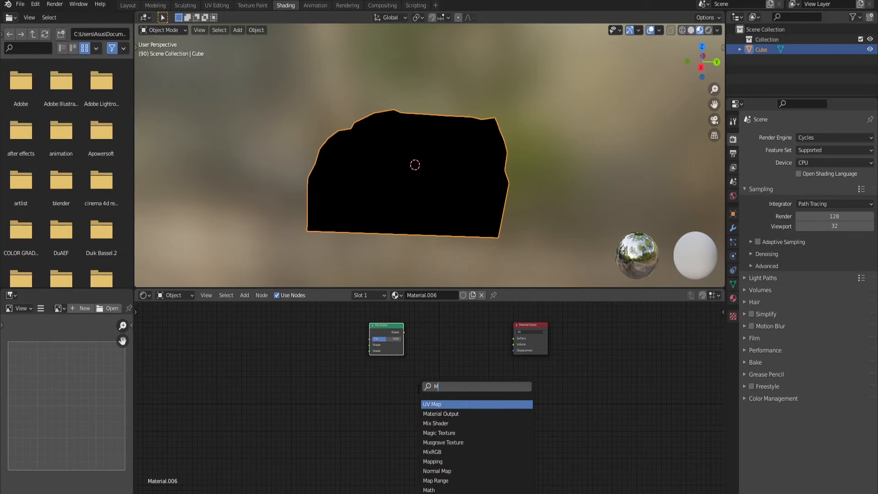
pyautogui.press('Return')
pyautogui.click(401, 393)
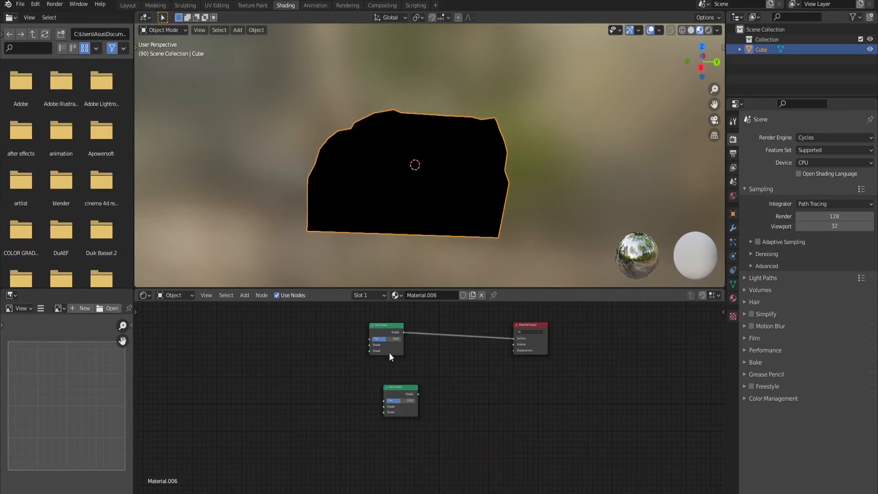
pyautogui.scroll(3, 432, 379)
pyautogui.moveTo(394, 330); pyautogui.dragTo(442, 330)
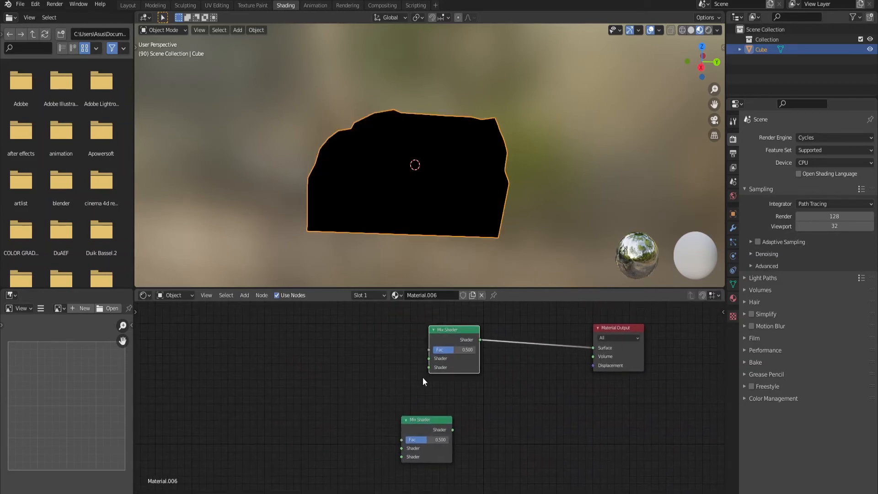
# Add a Glass BSDF node and connect it to the first Shader input of the upper Mix Shader.
pyautogui.scroll(-1, 266, 370)
pyautogui.hotkey('shift', 'a')
pyautogui.click(266, 369)
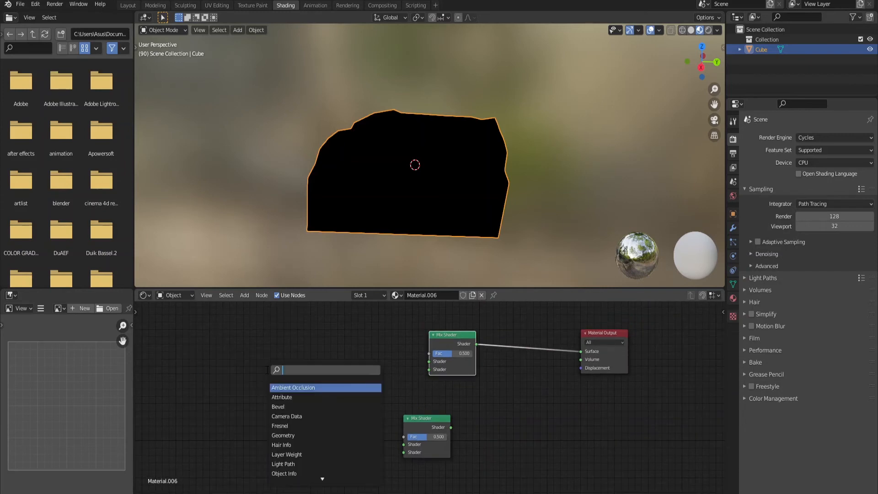
pyautogui.write('GLAS')
pyautogui.click(289, 388)
pyautogui.click(300, 361)
pyautogui.moveTo(322, 362); pyautogui.dragTo(429, 362)
# Add a Transparent BSDF node and connect it to the second Shader input of the upper Mix Shader.
pyautogui.hotkey('shift', 'a')
pyautogui.click(246, 387)
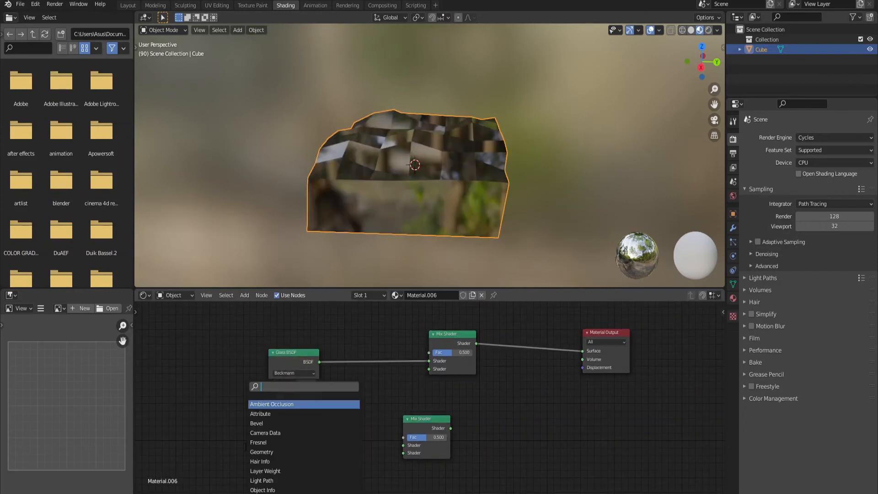
pyautogui.write('TRANS')
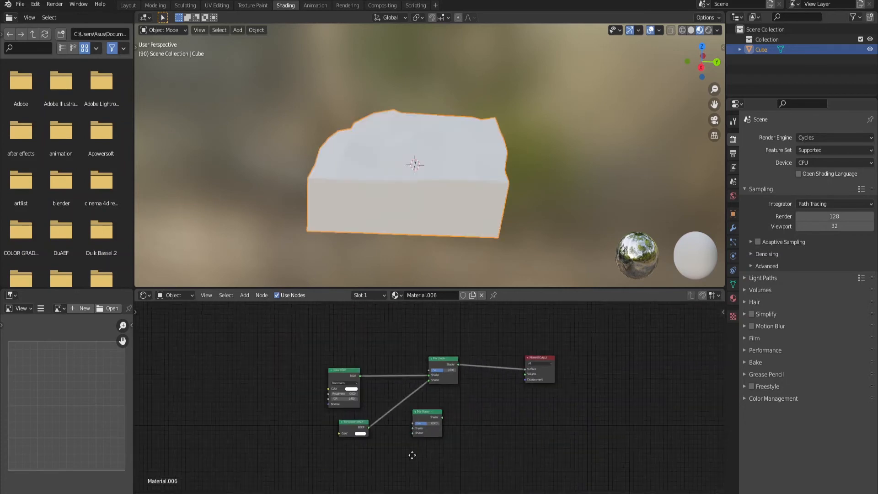
# Connect the lower Mix Shader to the Material Output's Volume and position it below the upper node group.
pyautogui.moveTo(412, 456); pyautogui.dragTo(375, 451, button='middle')
pyautogui.moveTo(386, 411); pyautogui.dragTo(423, 401)
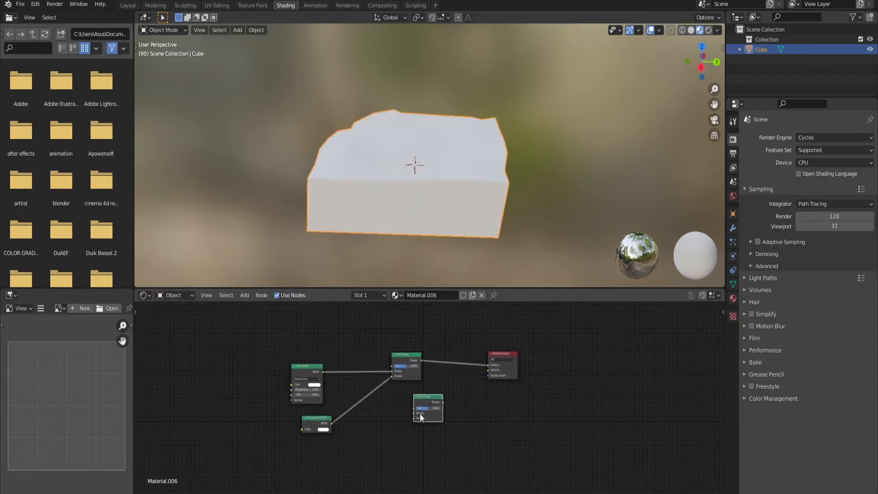
pyautogui.scroll(6, 424, 406)
pyautogui.moveTo(481, 397); pyautogui.dragTo(421, 384, button='middle')
pyautogui.moveTo(391, 390); pyautogui.dragTo(462, 340)
pyautogui.scroll(-4, 358, 412)
pyautogui.moveTo(357, 412); pyautogui.dragTo(434, 349, button='middle')
pyautogui.scroll(2, 370, 380)
pyautogui.moveTo(434, 327); pyautogui.dragTo(429, 371)
pyautogui.scroll(-4, 384, 386)
# Add a Volume Absorption node and connect it to the first Shader input of the lower Mix Shader.
pyautogui.hotkey('shift', 'a')
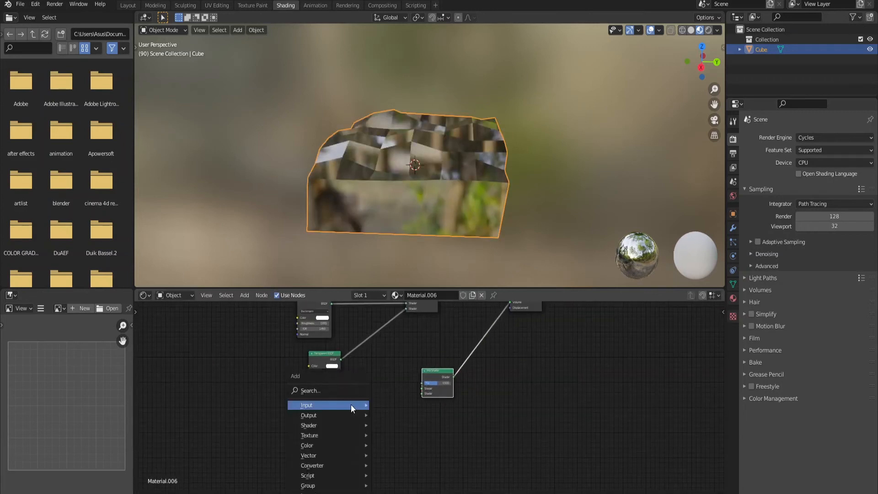
pyautogui.click(350, 405)
pyautogui.write('VOL')
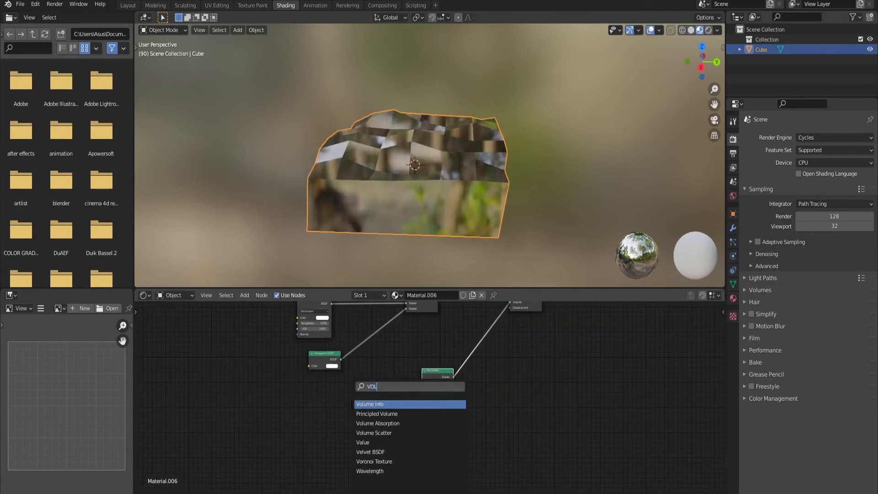
pyautogui.click(359, 423)
pyautogui.click(323, 401)
# Add a Subsurface Scattering node and connect it to the second Shader input of the lower Mix Shader.
pyautogui.hotkey('shift', 'a')
pyautogui.click(335, 404)
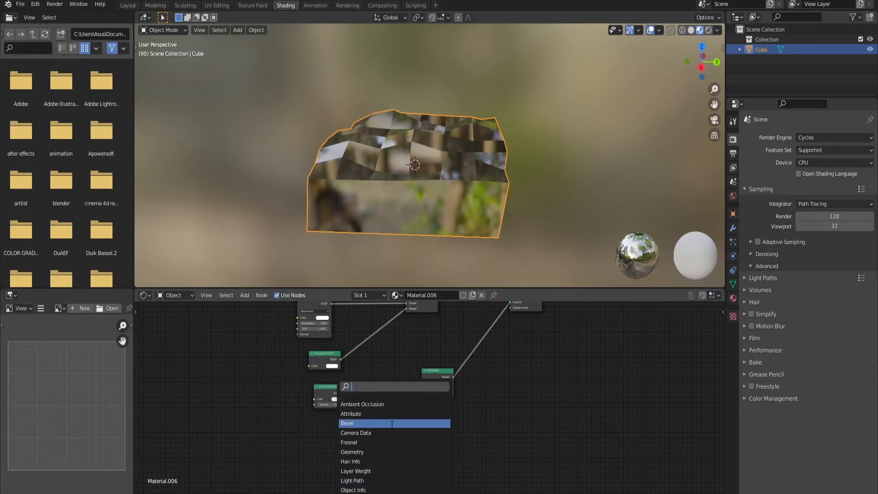
pyautogui.write('SUB')
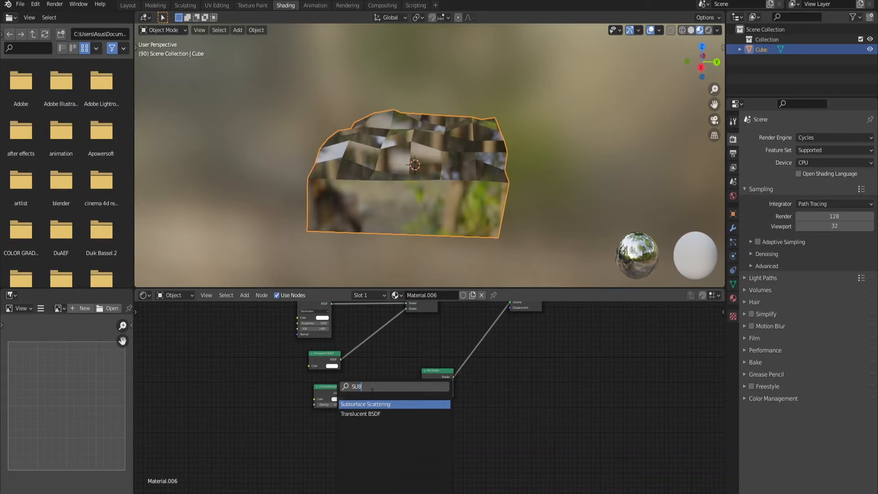
pyautogui.click(360, 405)
pyautogui.click(351, 382)
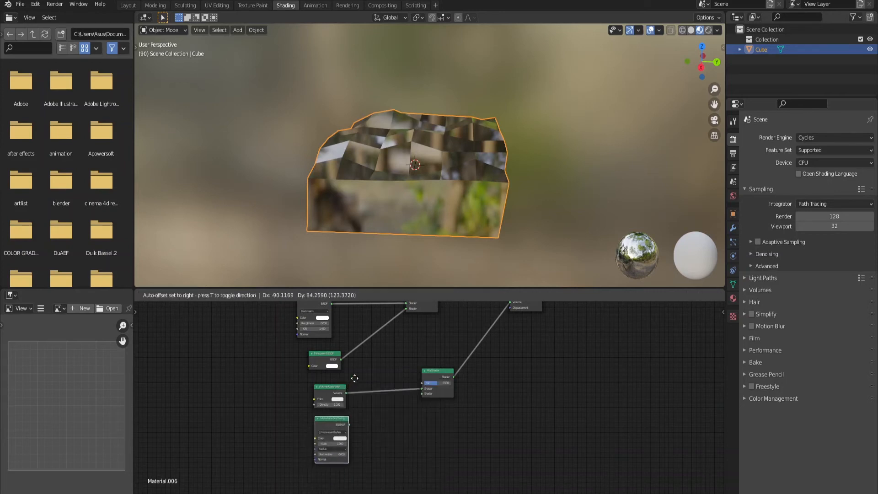
pyautogui.moveTo(354, 417); pyautogui.dragTo(423, 394)
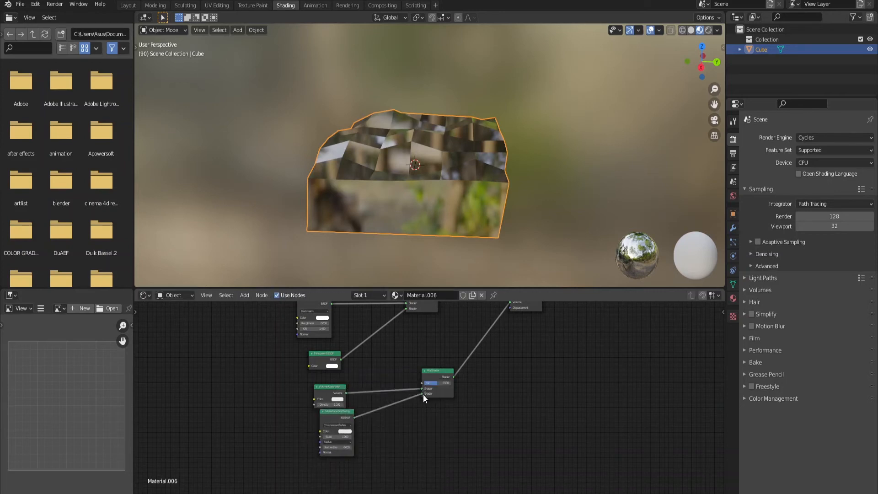
# Color the Glass BSDF light cyan and copy that color to the Transparent BSDF, Volume Absorption and Subsurface Scattering nodes.
pyautogui.scroll(2, 380, 358)
pyautogui.click(306, 338)
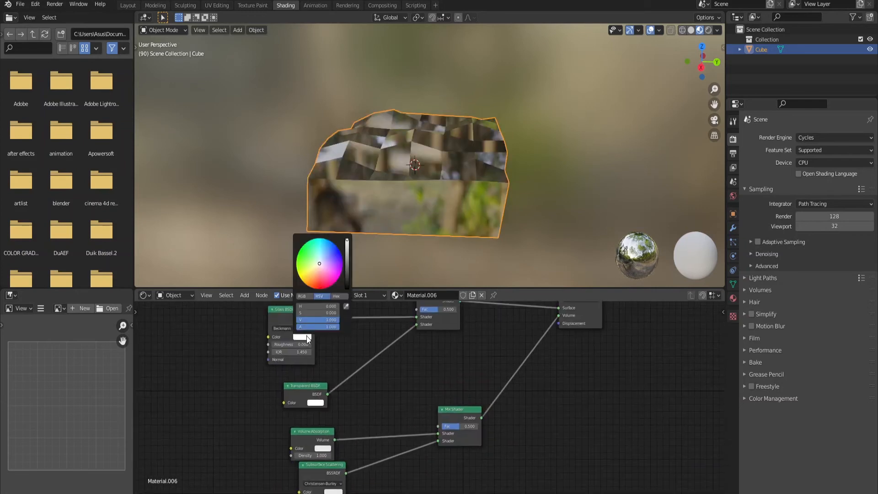
pyautogui.moveTo(321, 264); pyautogui.dragTo(320, 250)
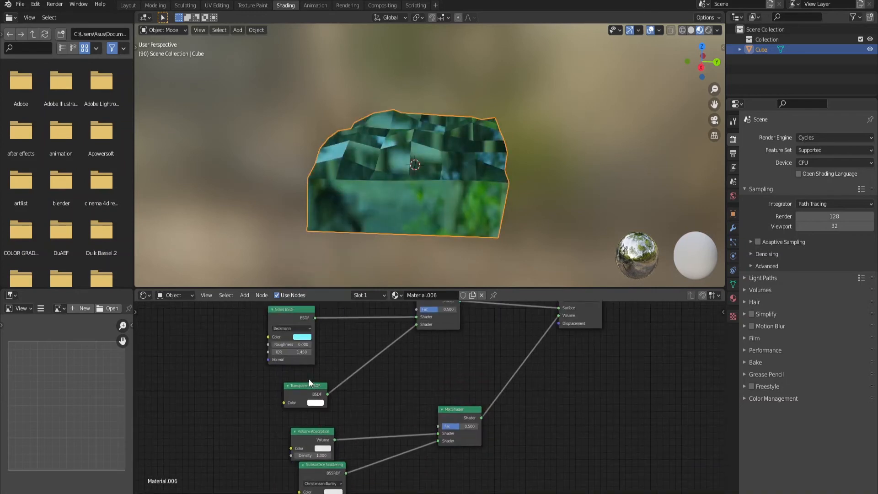
pyautogui.click(302, 337)
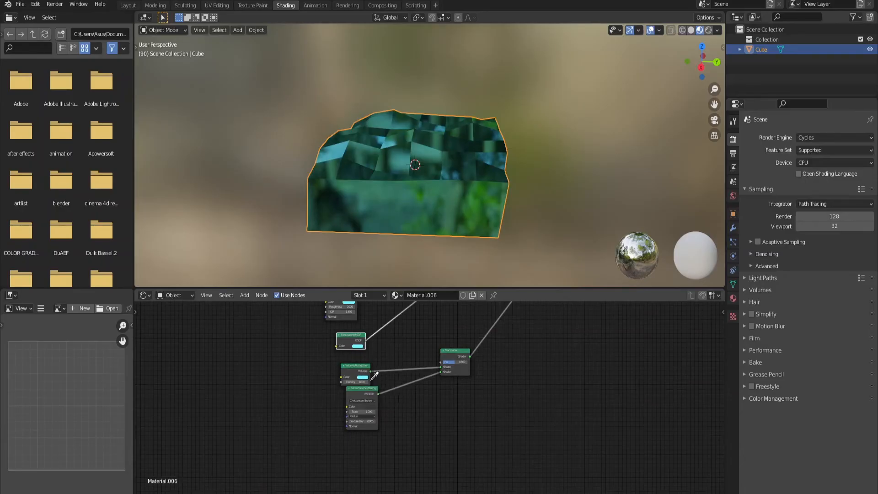
pyautogui.scroll(-2, 426, 374)
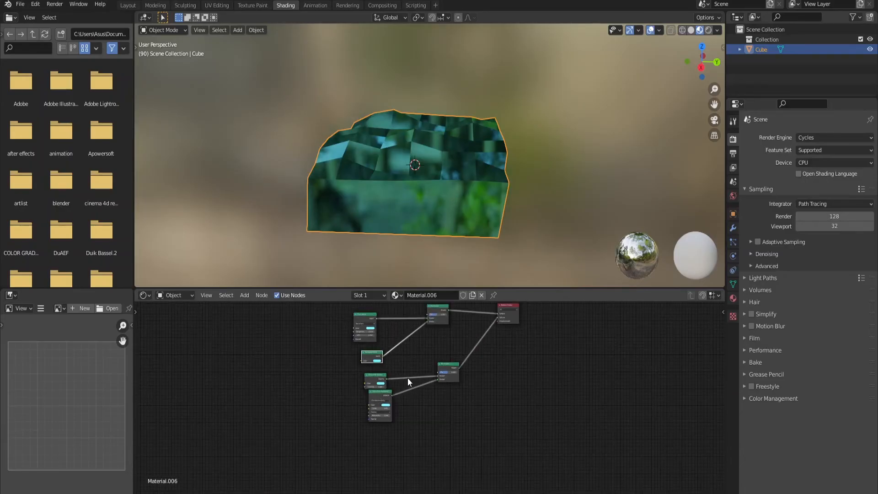
# Space out the lower Mix Shader, Volume Absorption and Subsurface Scattering nodes so they no longer overlap.
pyautogui.moveTo(407, 378); pyautogui.dragTo(395, 401, button='middle')
pyautogui.scroll(2, 378, 440)
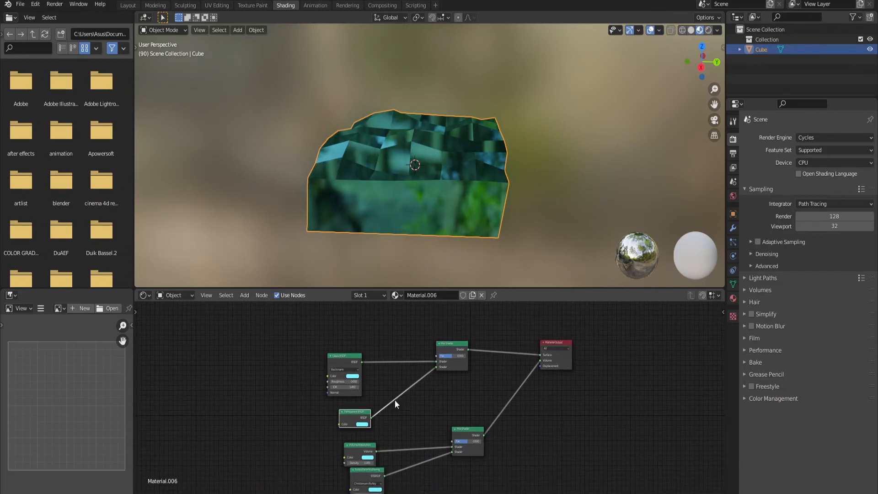
pyautogui.moveTo(395, 401); pyautogui.dragTo(418, 304, button='middle')
pyautogui.moveTo(481, 350); pyautogui.dragTo(480, 359)
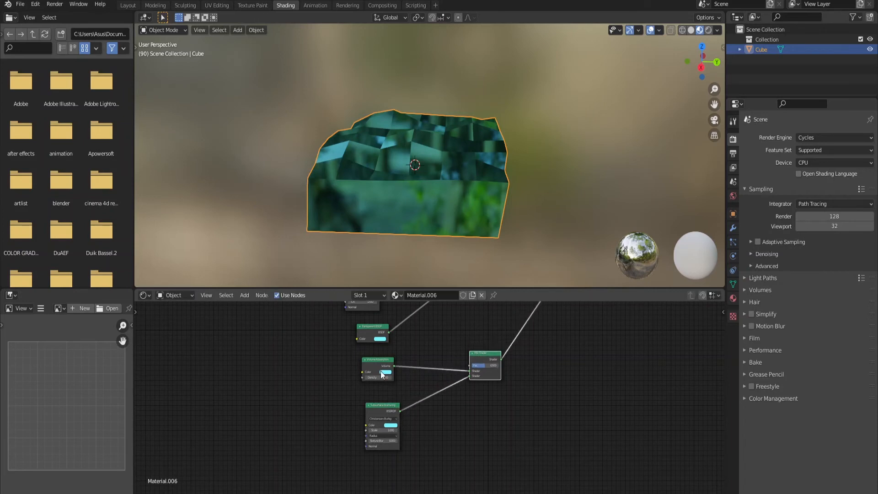
pyautogui.moveTo(380, 366); pyautogui.dragTo(372, 378)
pyautogui.scroll(-1, 398, 369)
pyautogui.scroll(-2, 397, 369)
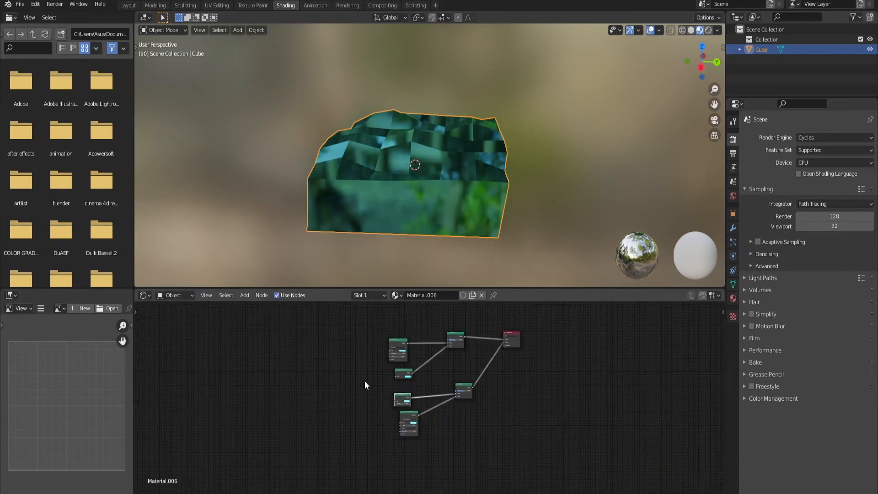
pyautogui.scroll(3, 336, 379)
pyautogui.moveTo(398, 418); pyautogui.dragTo(401, 419, button='middle')
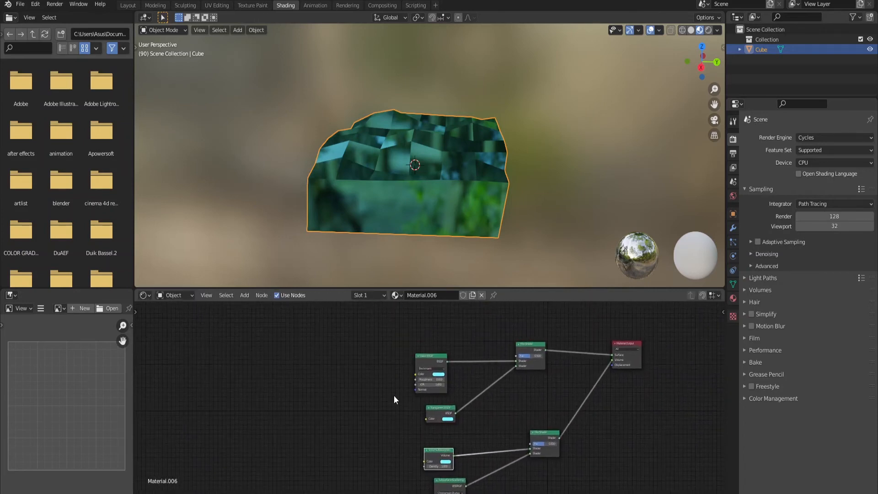
# Add a Noise Texture node well to the left of the Glass BSDF.
pyautogui.hotkey('shift', 'a')
pyautogui.click(278, 363)
pyautogui.write('noise')
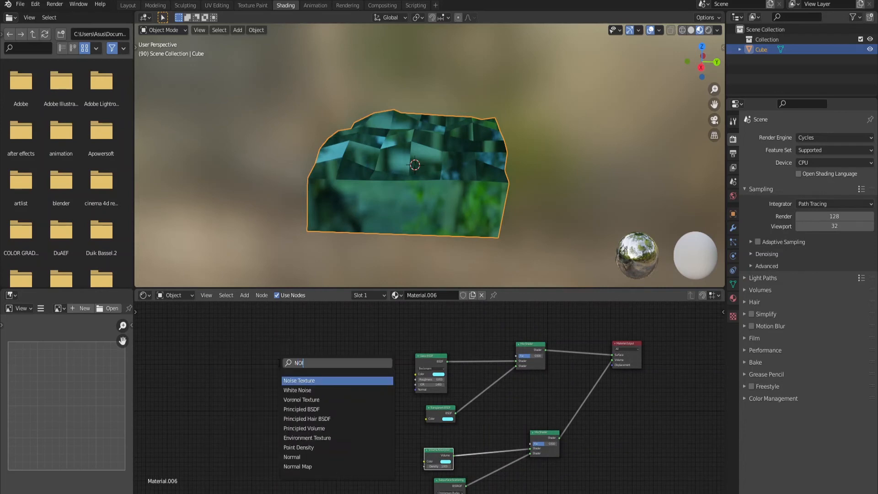
pyautogui.press('Return')
pyautogui.click(279, 363)
# Add a Bump node, linking its Normal to the Glass BSDF's Normal and the Noise Texture's Fac to its Height.
pyautogui.hotkey('shift', 'a')
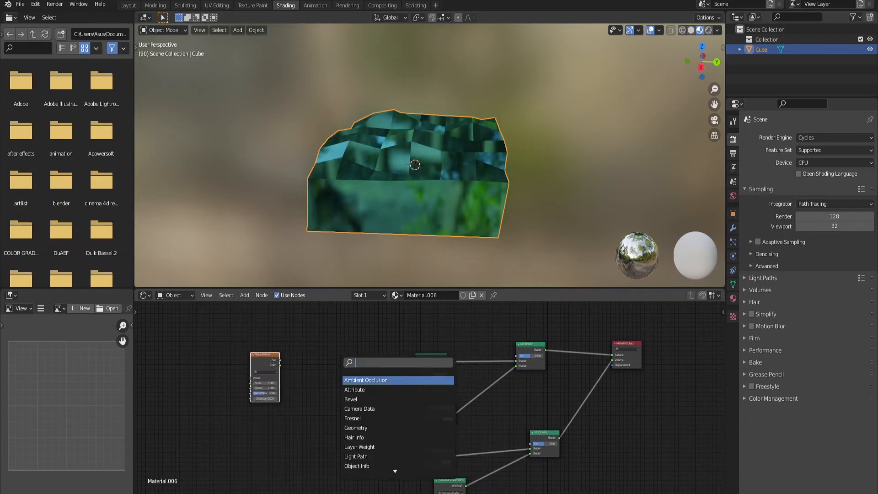
pyautogui.write('bump')
pyautogui.press('Return')
pyautogui.click(338, 366)
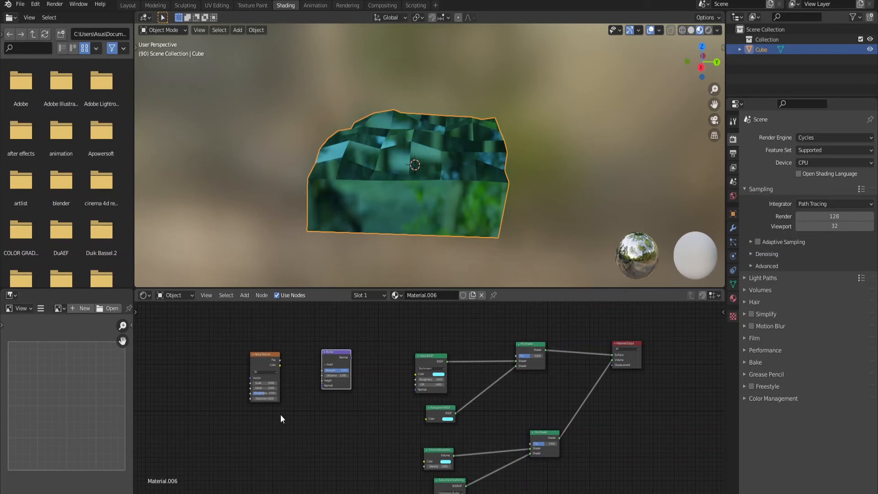
pyautogui.scroll(1, 297, 385)
pyautogui.moveTo(376, 371); pyautogui.dragTo(412, 387)
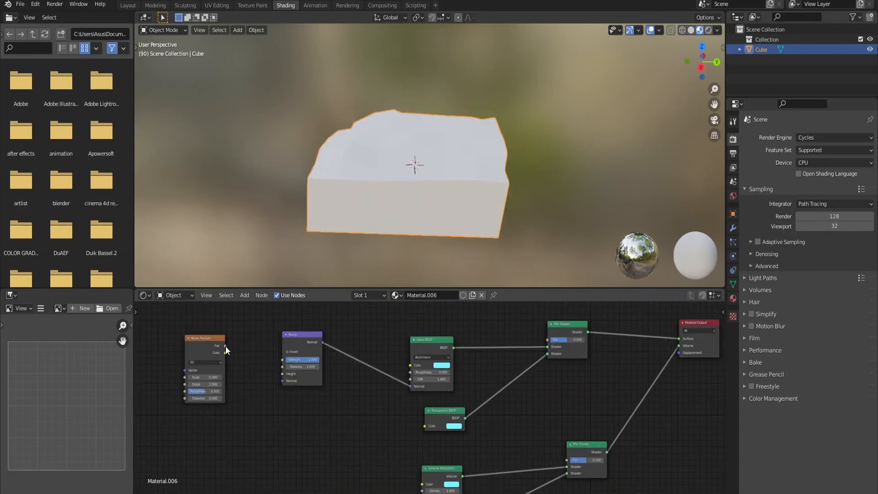
pyautogui.moveTo(225, 346); pyautogui.dragTo(282, 374)
# Add linked Texture Coordinate and Mapping nodes in front of the Noise Texture.
pyautogui.scroll(-3, 258, 389)
pyautogui.moveTo(258, 389); pyautogui.dragTo(309, 390, button='middle')
pyautogui.click(297, 356)
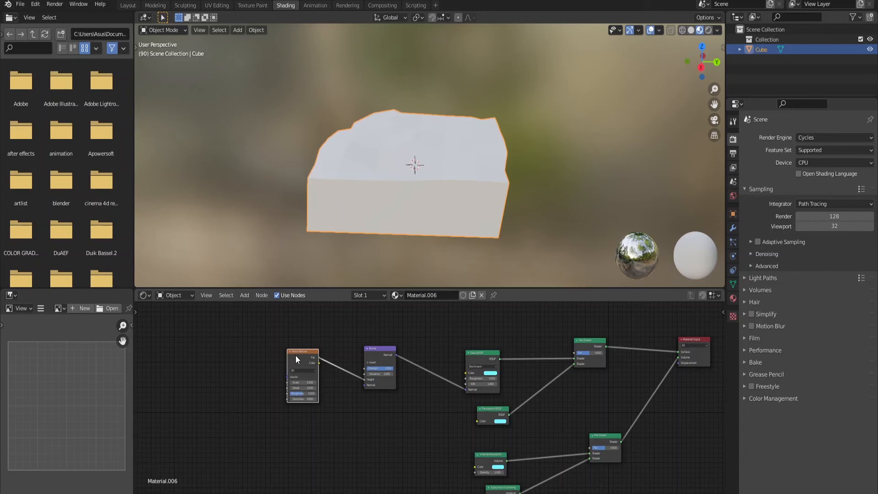
pyautogui.hotkey('ctrl', 't')
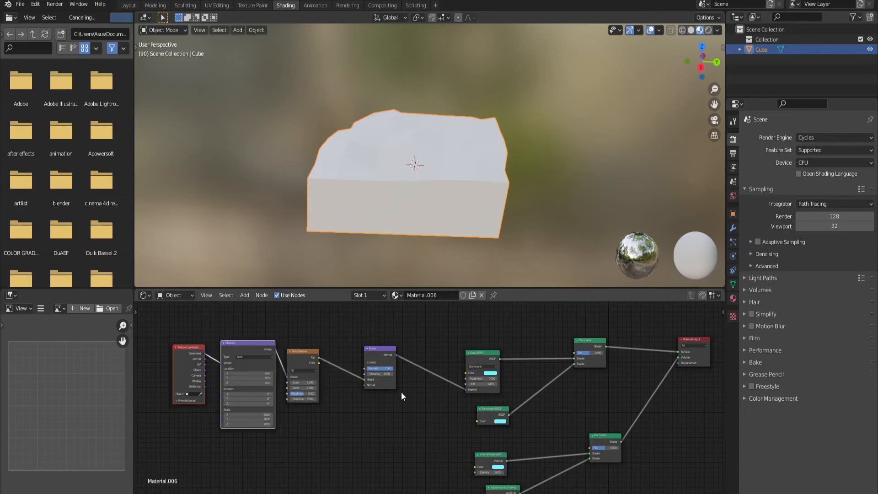
# Examine the complete node setup and the bumpy water material on the block from another side.
pyautogui.scroll(4, 402, 392)
pyautogui.scroll(-9, 416, 413)
pyautogui.moveTo(417, 414); pyautogui.dragTo(311, 388, button='middle')
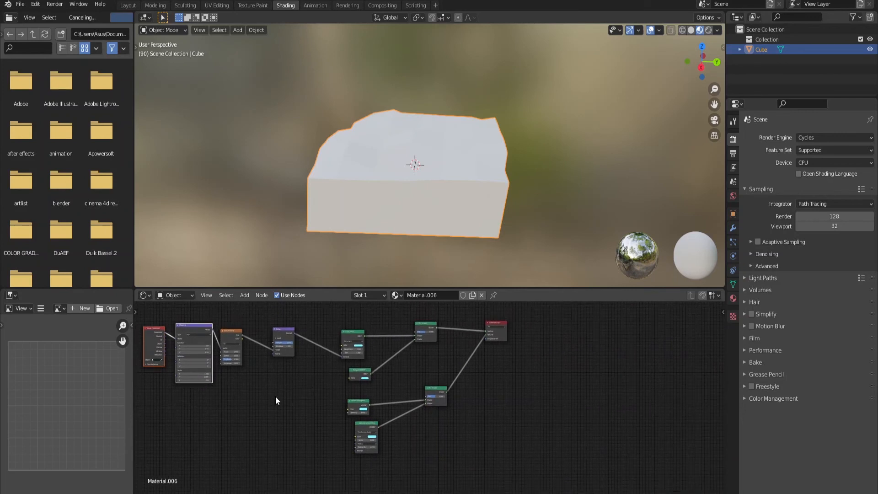
pyautogui.scroll(1, 272, 396)
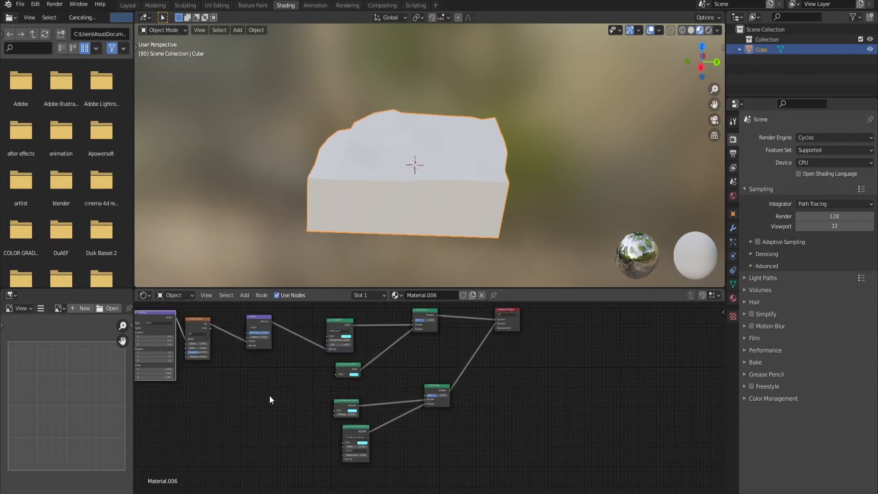
pyautogui.moveTo(259, 391); pyautogui.dragTo(298, 412, button='middle')
pyautogui.scroll(-3, 377, 194)
pyautogui.scroll(3, 377, 193)
pyautogui.moveTo(377, 193)
pyautogui.mouseDown(button='middle')
pyautogui.moveTo(488, 202)
pyautogui.moveTo(399, 200)
pyautogui.mouseUp(button='middle')
pyautogui.scroll(-2, 400, 203)
pyautogui.scroll(3, 449, 204)
pyautogui.moveTo(412, 186); pyautogui.dragTo(387, 188, button='middle')
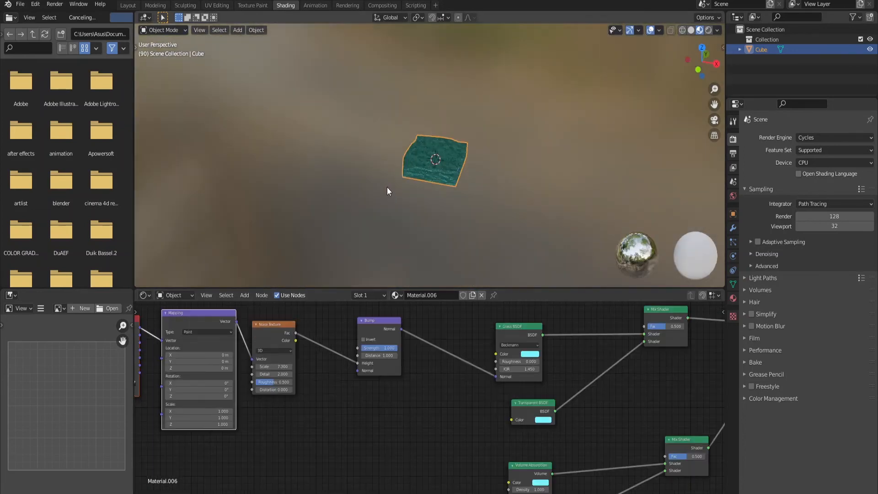
pyautogui.scroll(2, 387, 188)
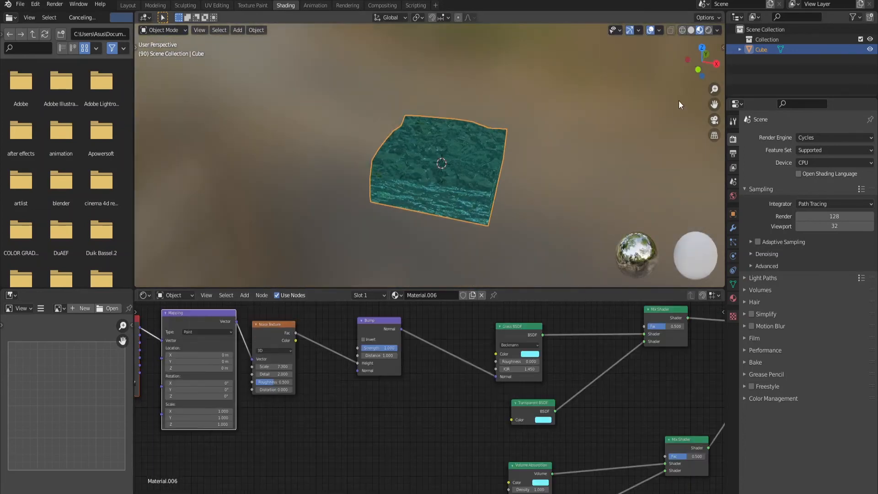
# Preview the water block in Rendered shading and return the viewport to Solid shading.
pyautogui.click(708, 30)
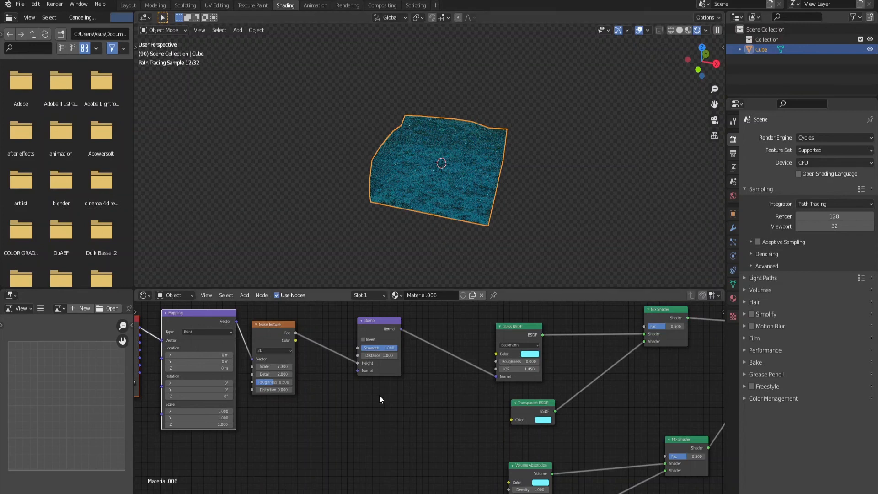
pyautogui.press('Home')
pyautogui.click(682, 29)
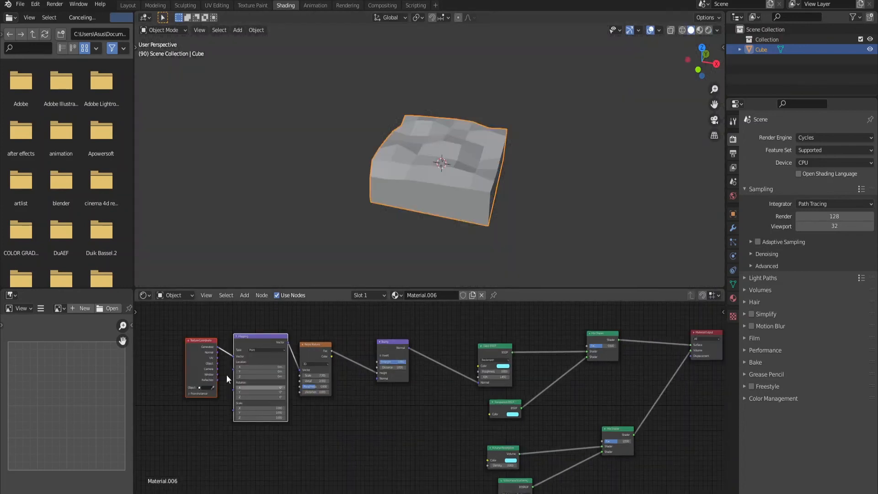
pyautogui.scroll(-2, 356, 414)
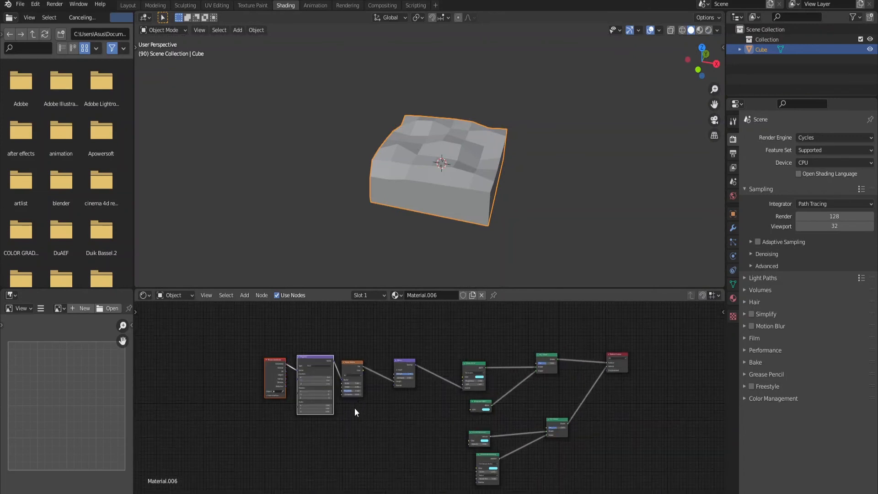
# Examine the water material's node chain, from Texture Coordinate and Mapping through the surface and volume shaders to the Material Output.
pyautogui.moveTo(399, 432); pyautogui.dragTo(346, 410, button='middle')
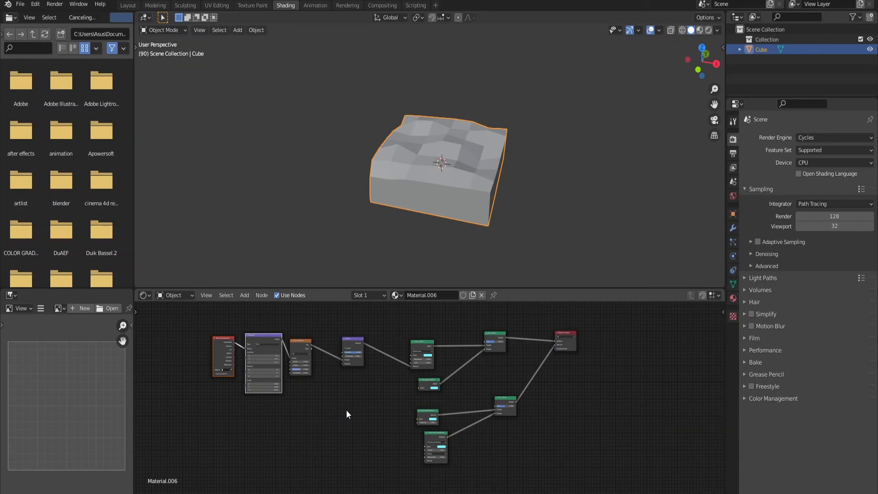
pyautogui.scroll(2, 347, 404)
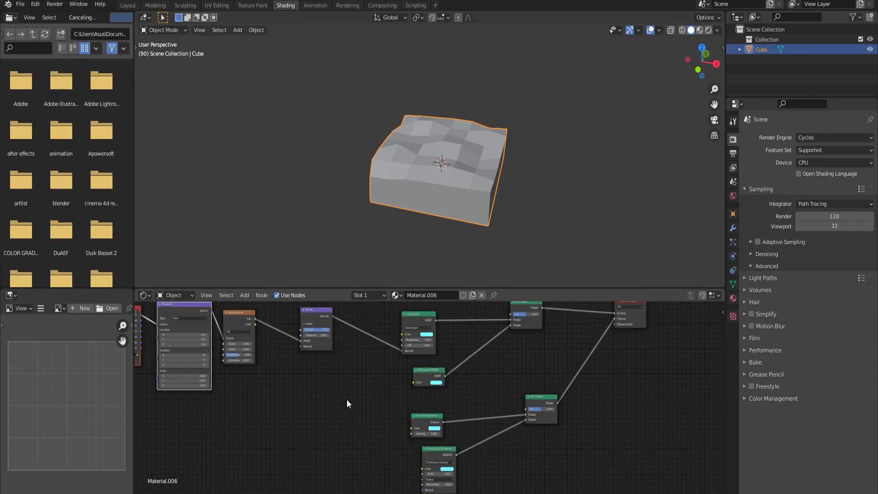
pyautogui.scroll(-6, 338, 387)
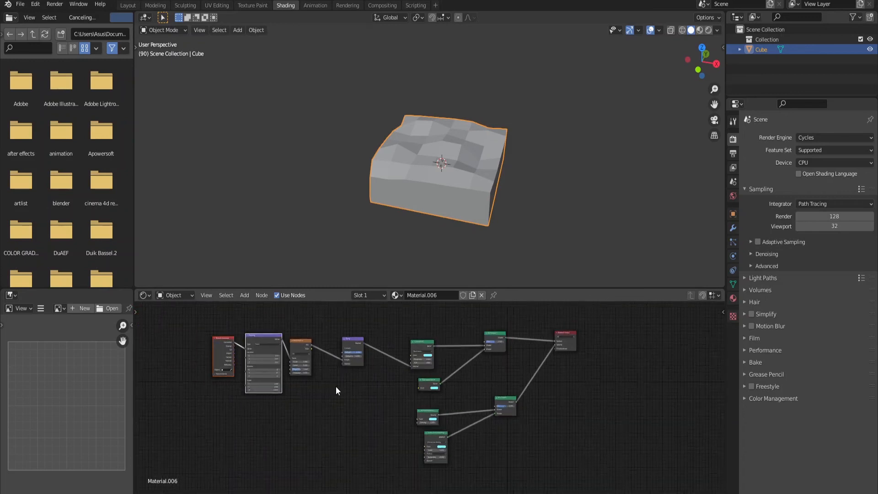
pyautogui.moveTo(336, 386); pyautogui.dragTo(375, 447, button='middle')
pyautogui.scroll(3, 360, 391)
pyautogui.scroll(5, 360, 391)
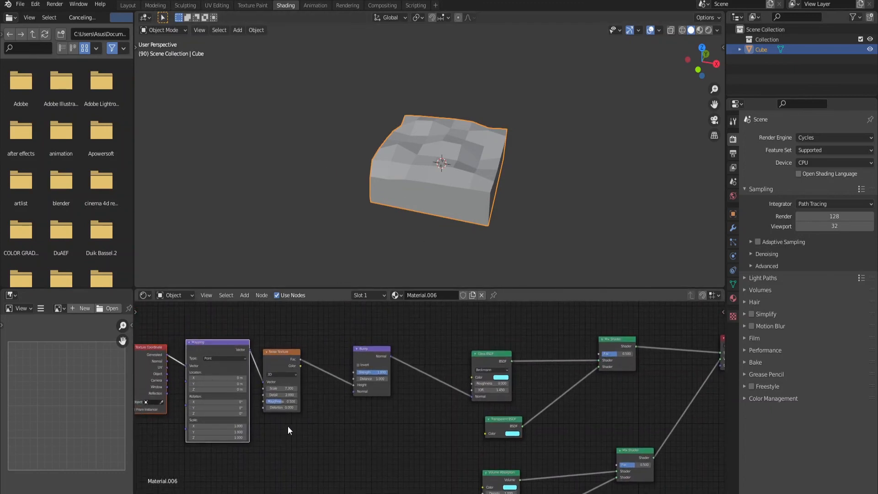
pyautogui.scroll(-3, 287, 425)
pyautogui.scroll(3, 322, 423)
pyautogui.scroll(-1, 308, 419)
pyautogui.moveTo(318, 446); pyautogui.dragTo(229, 415, button='middle')
pyautogui.scroll(2, 343, 445)
pyautogui.moveTo(357, 453); pyautogui.dragTo(319, 451, button='middle')
pyautogui.scroll(-2, 294, 433)
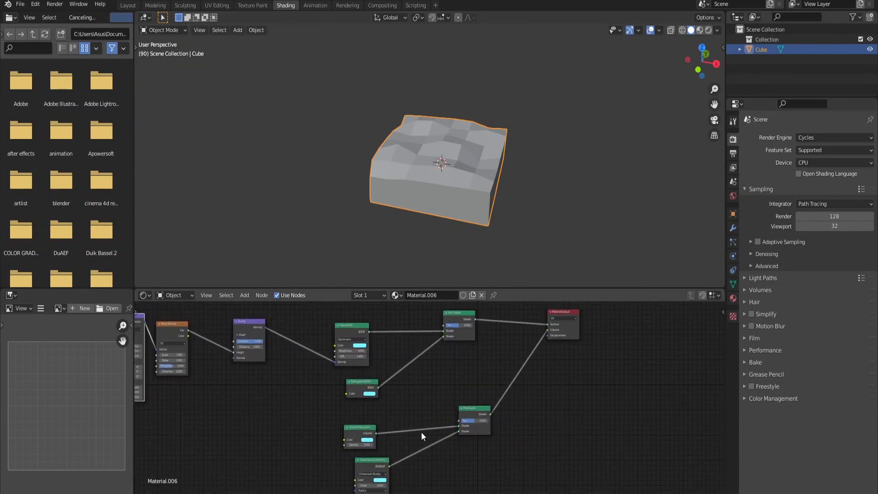
pyautogui.scroll(-3, 374, 402)
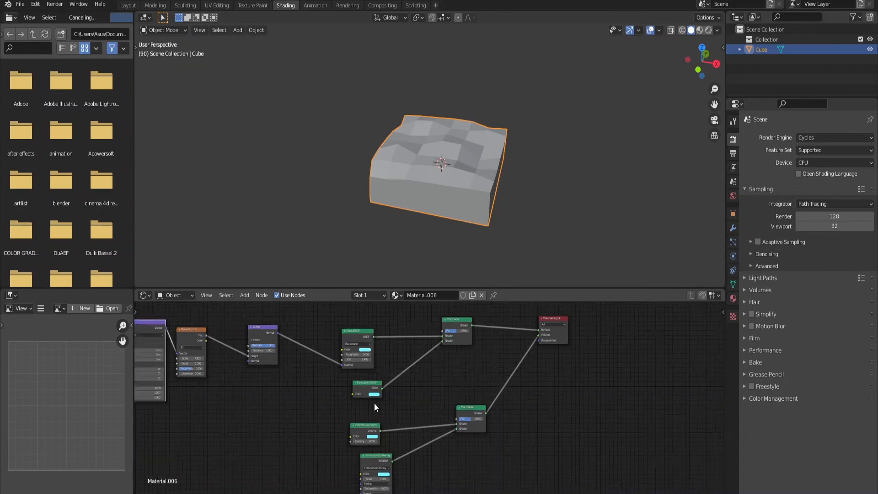
pyautogui.moveTo(292, 406); pyautogui.dragTo(314, 412, button='middle')
pyautogui.scroll(-2, 385, 396)
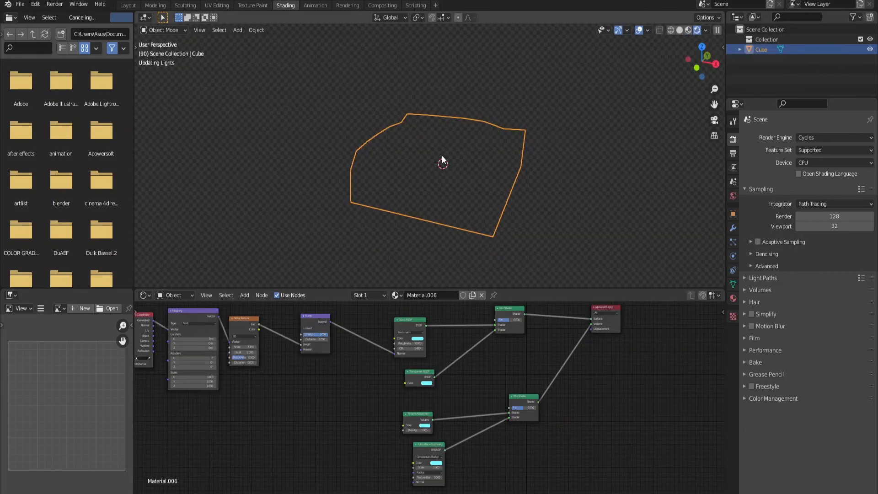
# Return the viewport from Rendered to Solid shading.
pyautogui.click(680, 30)
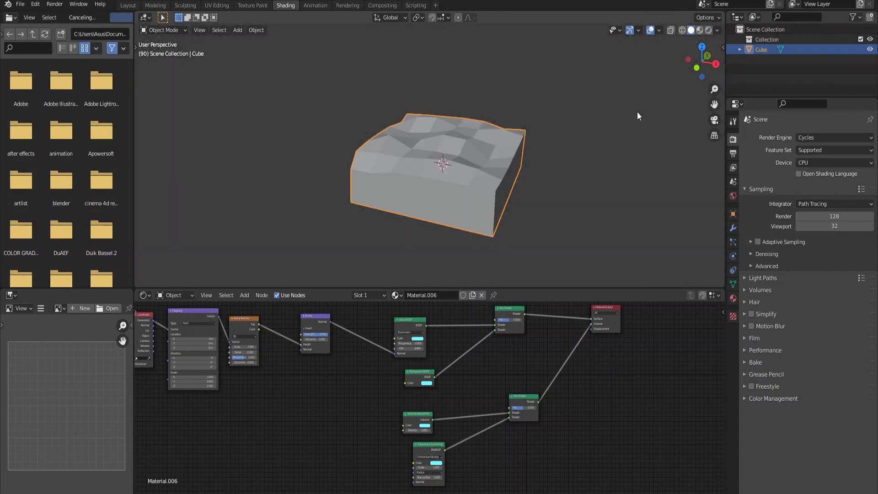